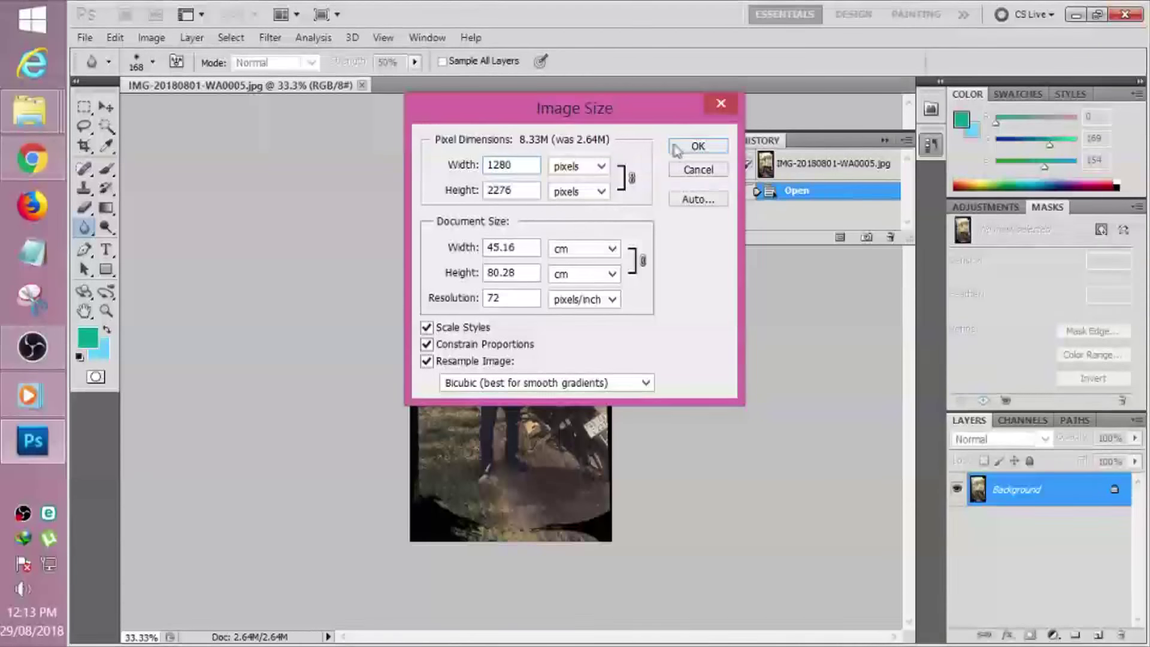
Step: Resize the photo to 1280 by 2276 pixels and crop it to the man's head and upper body
{"action": "left_click", "coordinate": [697, 146]}
{"action": "left_click", "coordinate": [84, 147]}
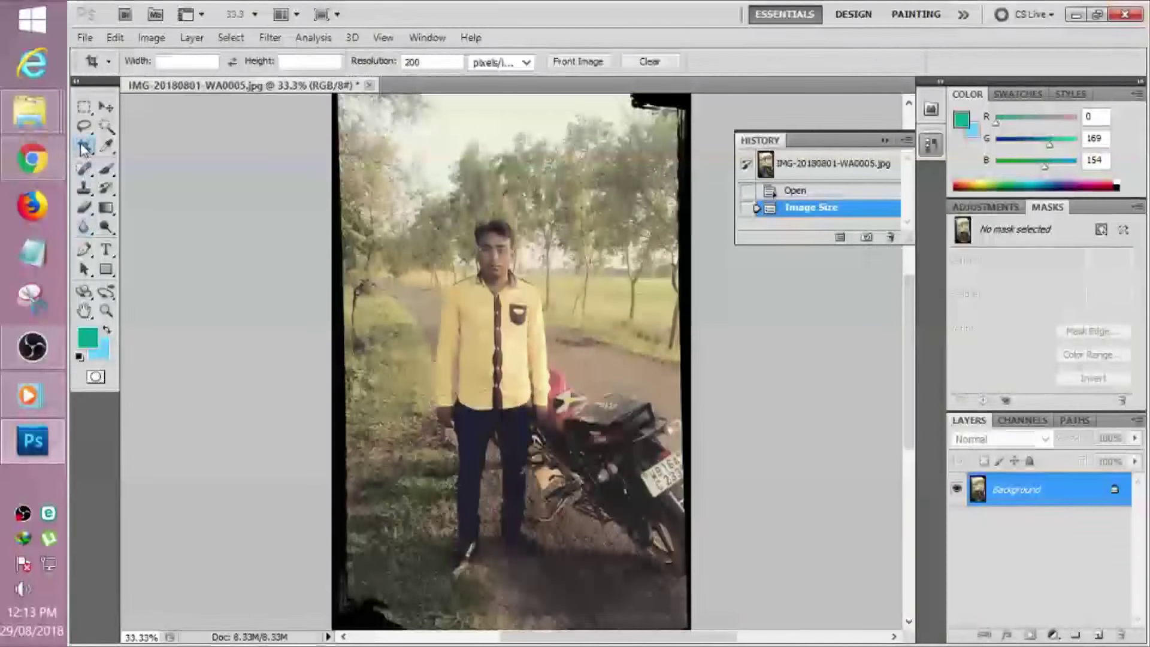
{"action": "left_click_drag", "start_coordinate": [405, 190], "coordinate": [549, 347]}
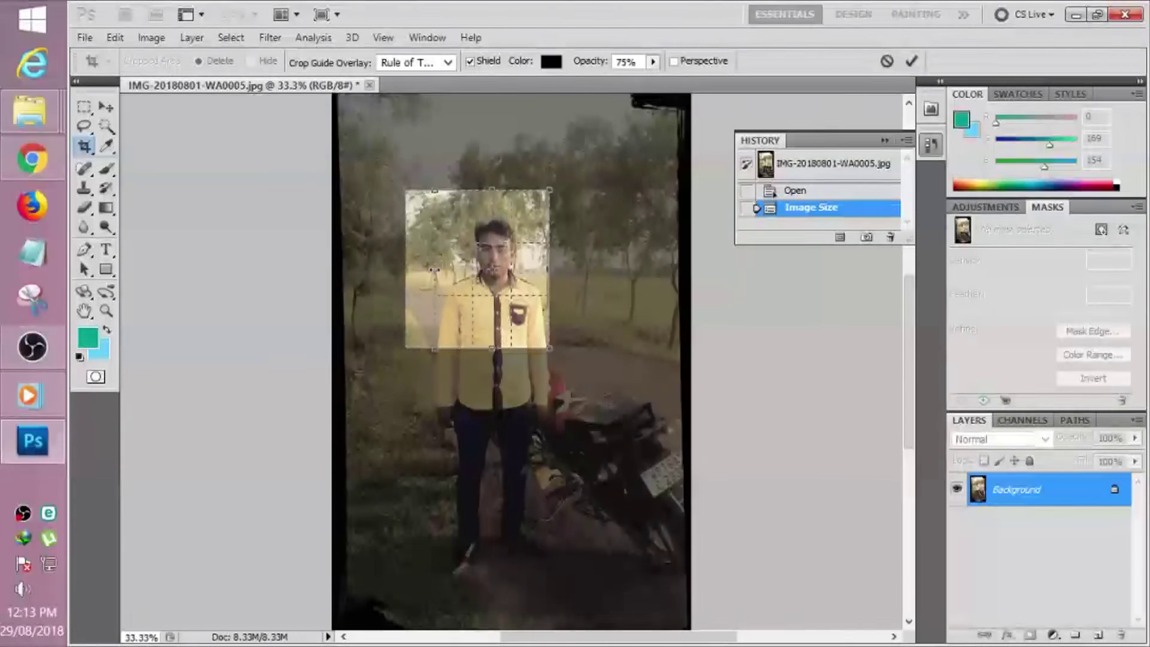
{"action": "left_click_drag", "start_coordinate": [439, 271], "coordinate": [440, 271]}
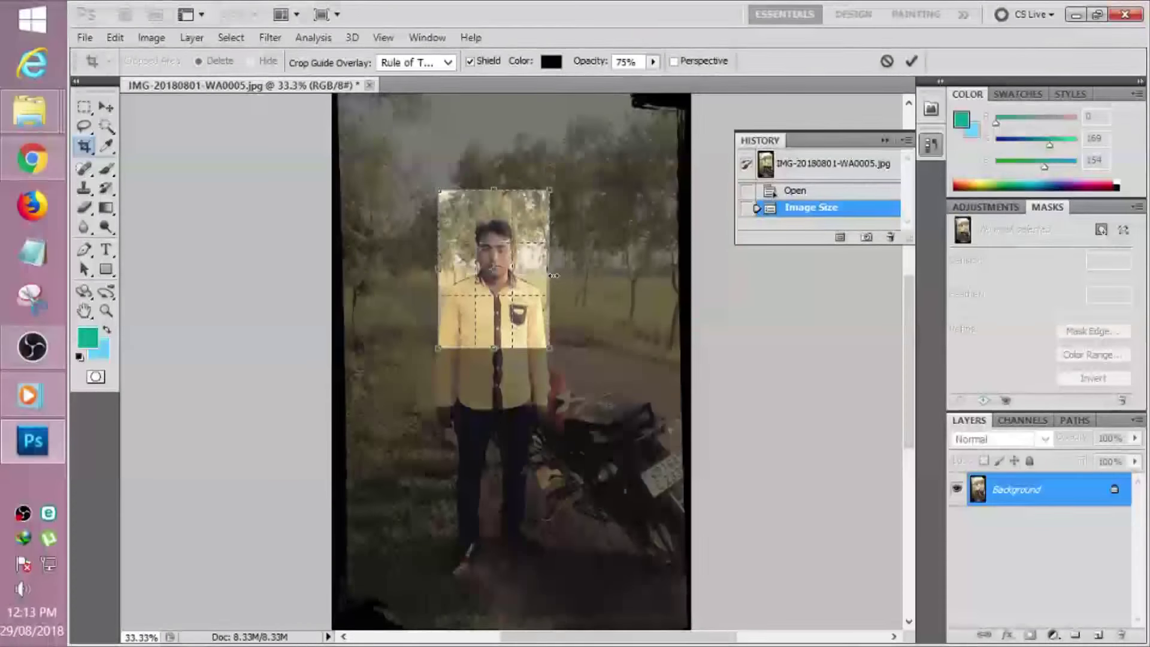
{"action": "left_click_drag", "start_coordinate": [551, 278], "coordinate": [548, 278]}
{"action": "key", "text": "Return"}
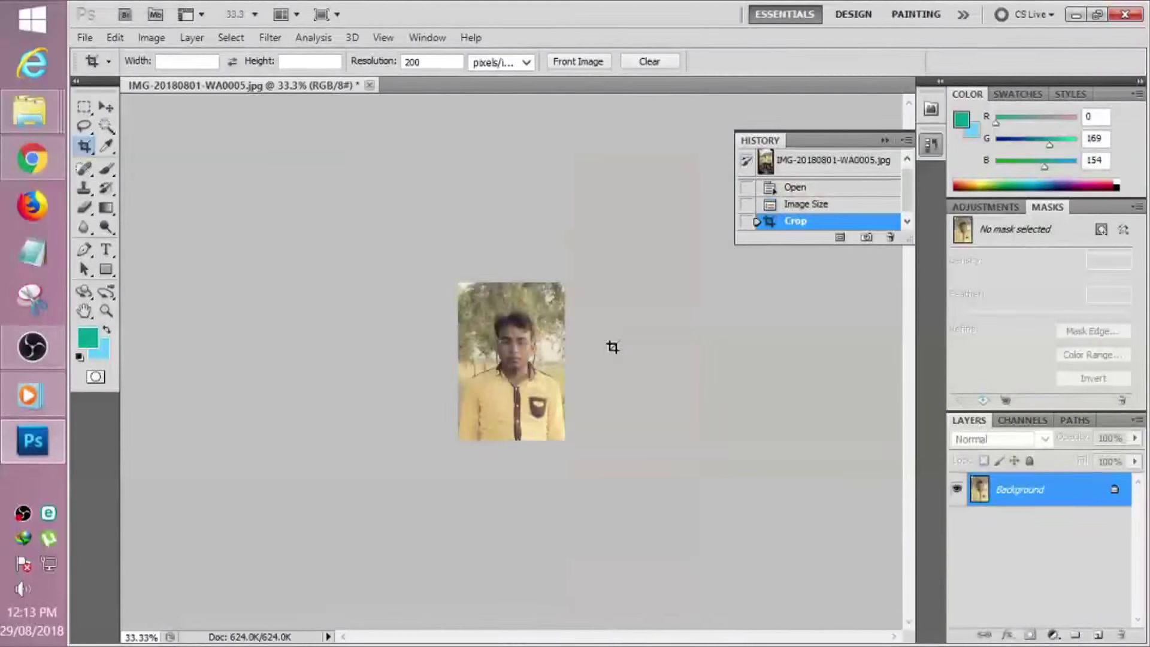
Step: Apply Auto Tone and Auto Contrast to the cropped photo
{"action": "left_click", "coordinate": [151, 38]}
{"action": "left_click", "coordinate": [199, 117]}
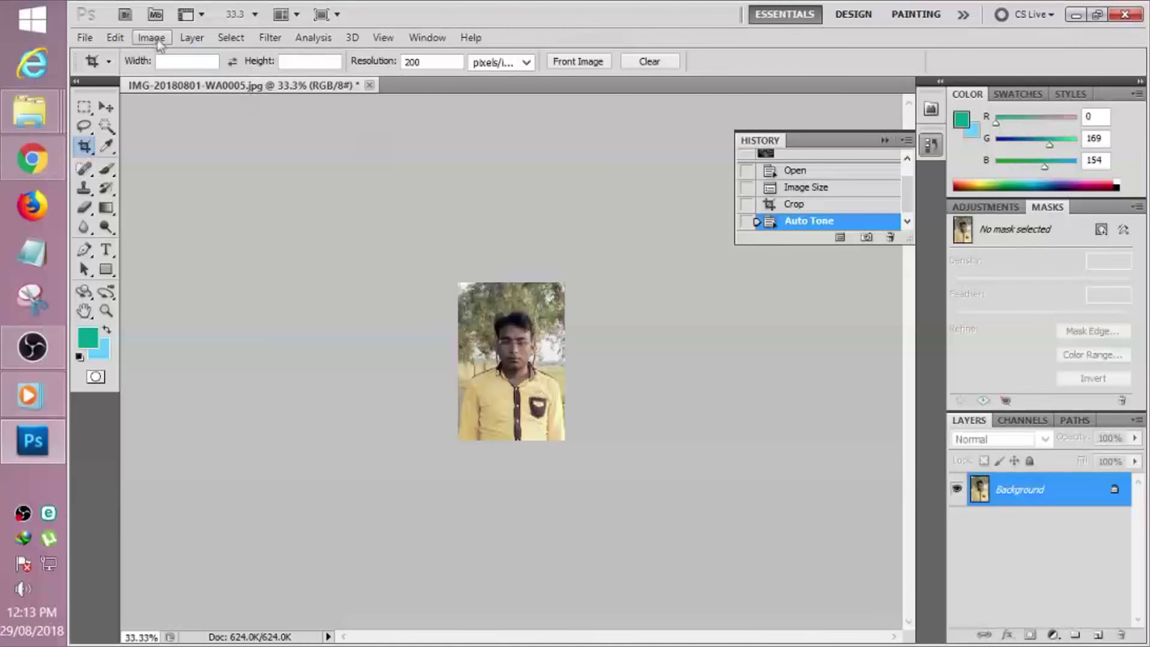
{"action": "left_click", "coordinate": [151, 37]}
{"action": "left_click", "coordinate": [207, 139]}
Step: Try Auto Color on the photo and revert to the Auto Contrast state
{"action": "left_click", "coordinate": [151, 37]}
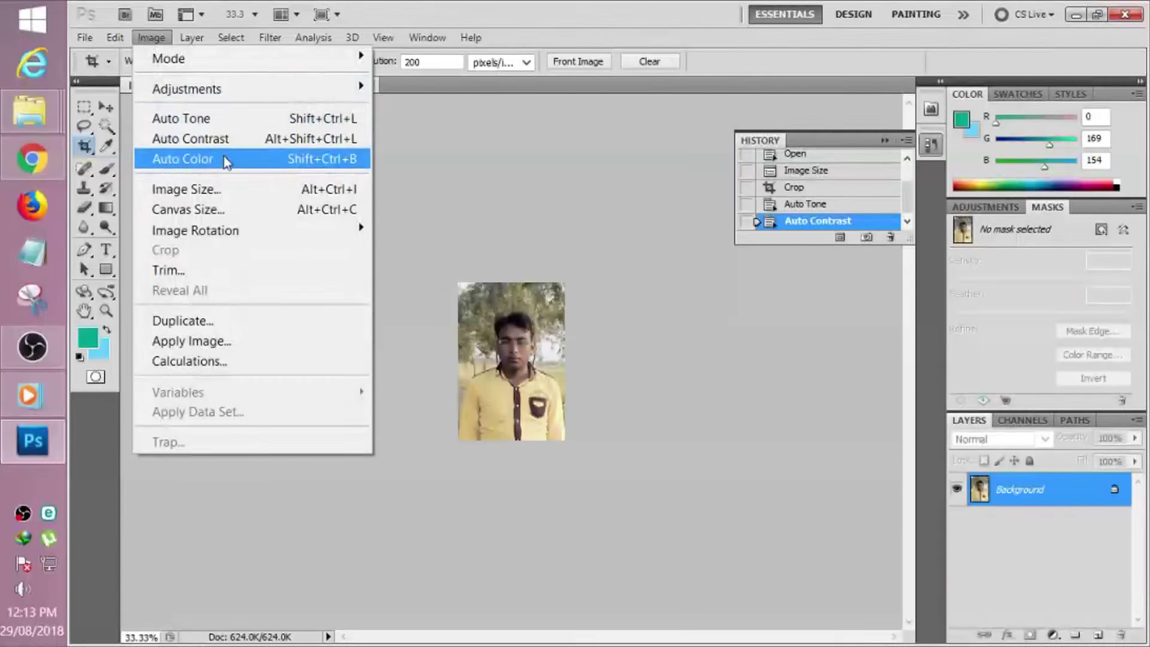
{"action": "left_click", "coordinate": [227, 162]}
{"action": "left_click", "coordinate": [803, 204]}
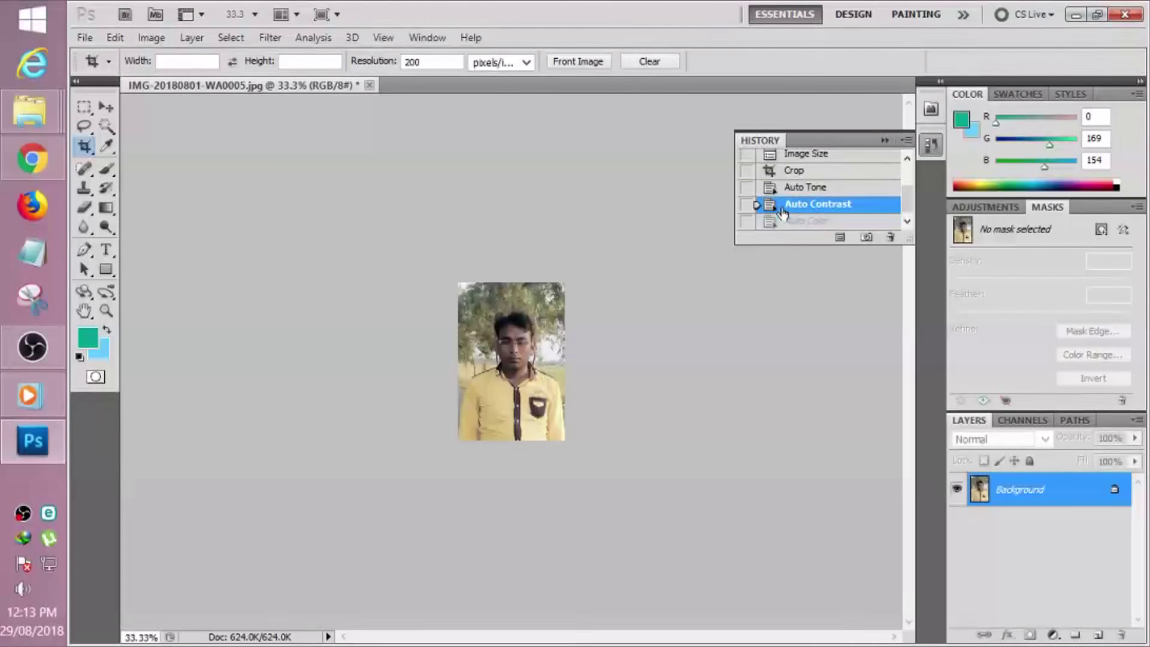
{"action": "left_click", "coordinate": [788, 223]}
Step: Try selecting the tree background beside the head with the Magic Wand and undo the selection
{"action": "key", "text": "ctrl+plus"}
{"action": "key", "text": "ctrl+plus"}
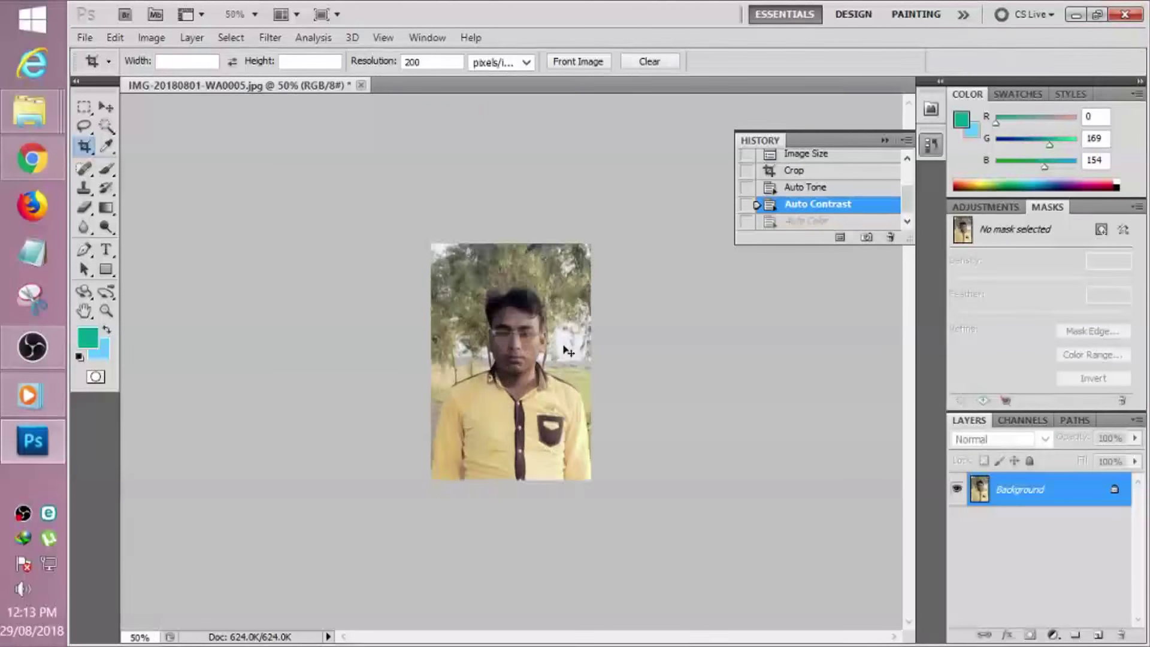
{"action": "left_click", "coordinate": [103, 127]}
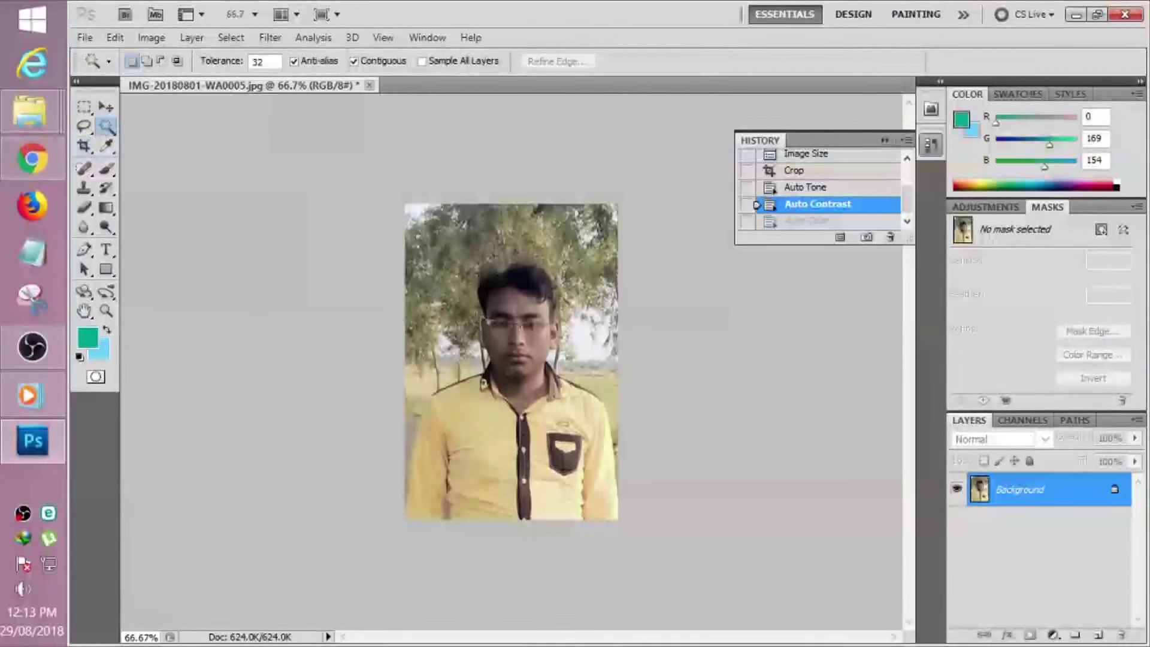
{"action": "left_click", "coordinate": [574, 263]}
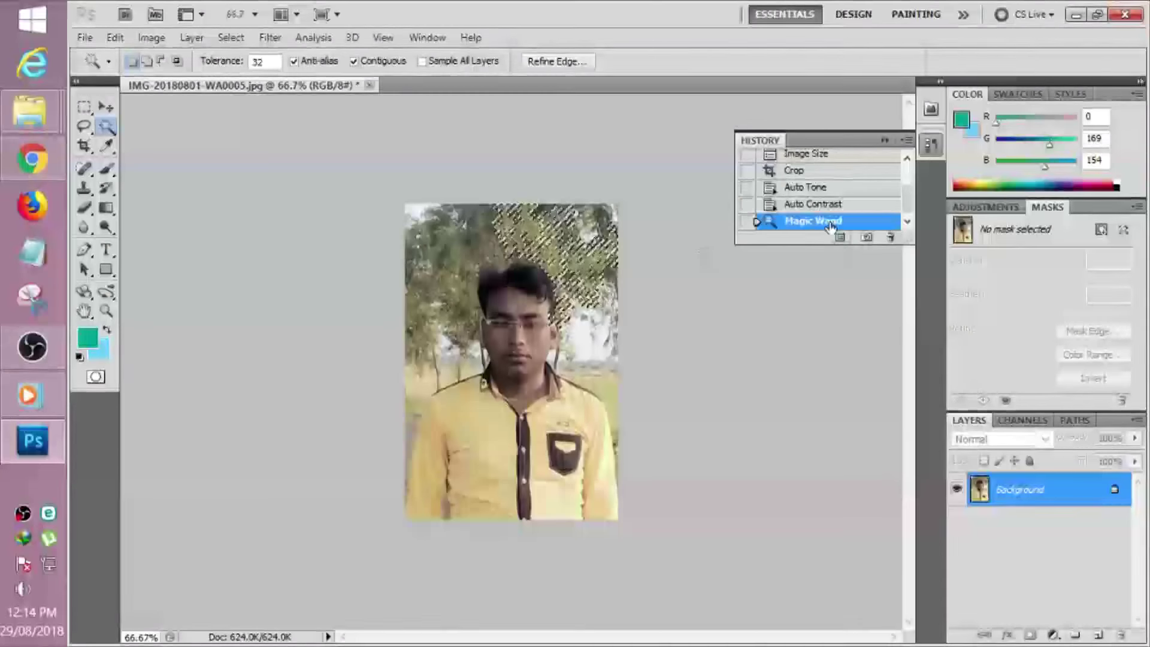
{"action": "left_click", "coordinate": [818, 204]}
Step: Trace the background with a closed Pen path along the image edges and around the man's shoulders, neck and head
{"action": "left_click", "coordinate": [84, 250]}
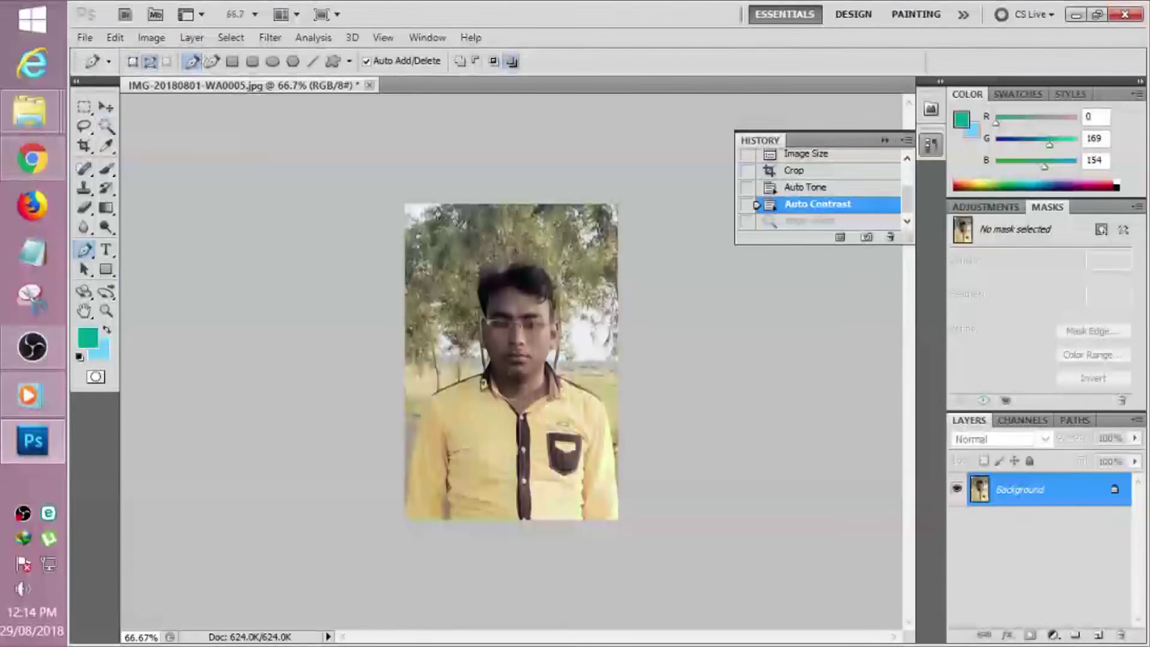
{"action": "left_click", "coordinate": [401, 201]}
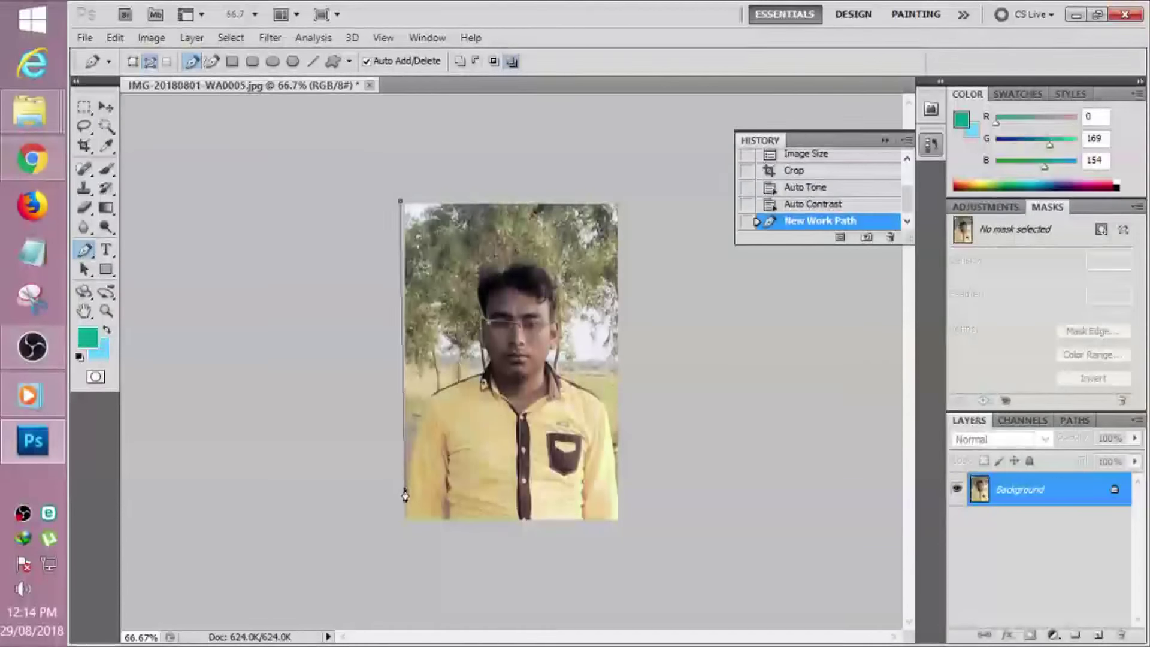
{"action": "left_click", "coordinate": [423, 401]}
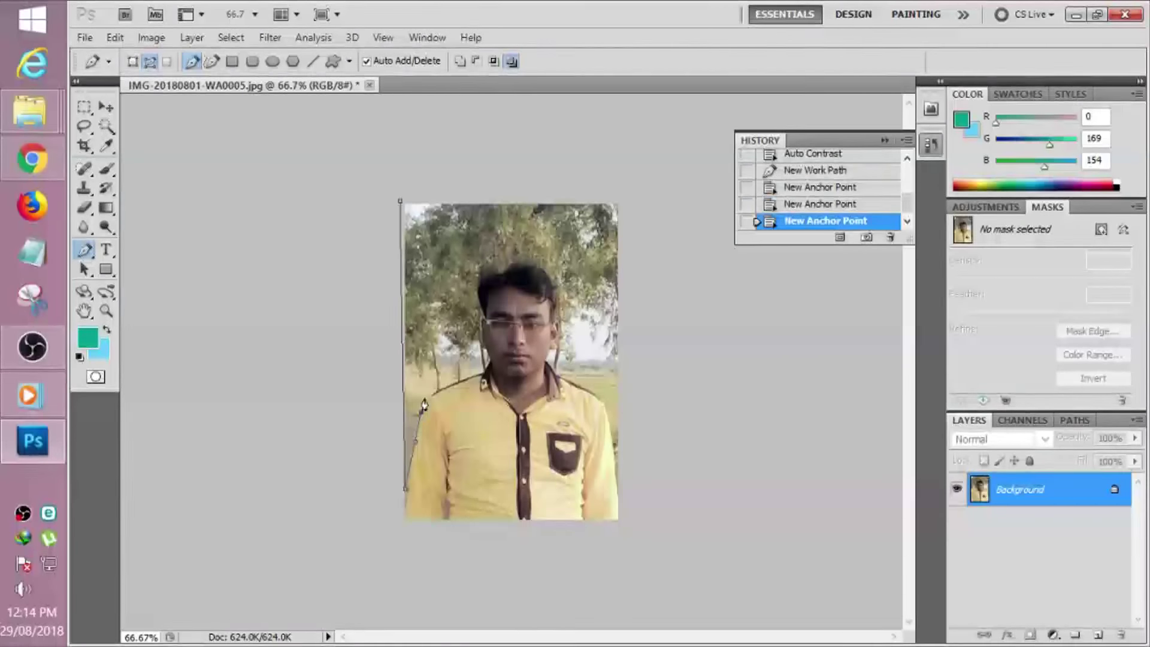
{"action": "left_click", "coordinate": [460, 387]}
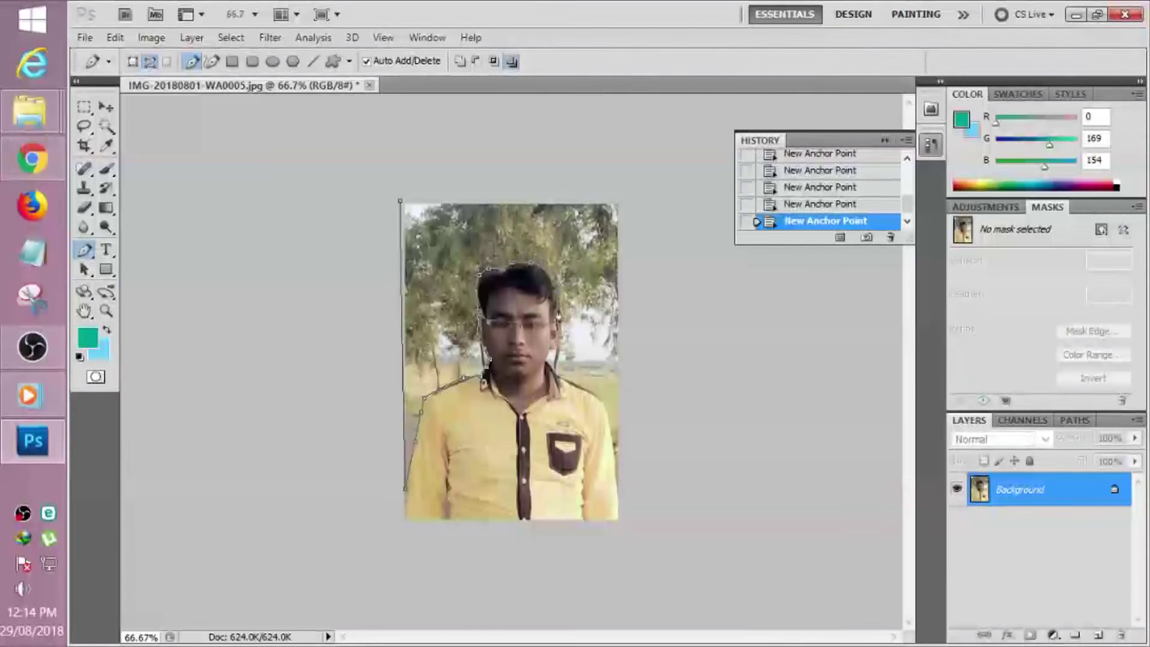
{"action": "left_click", "coordinate": [794, 207]}
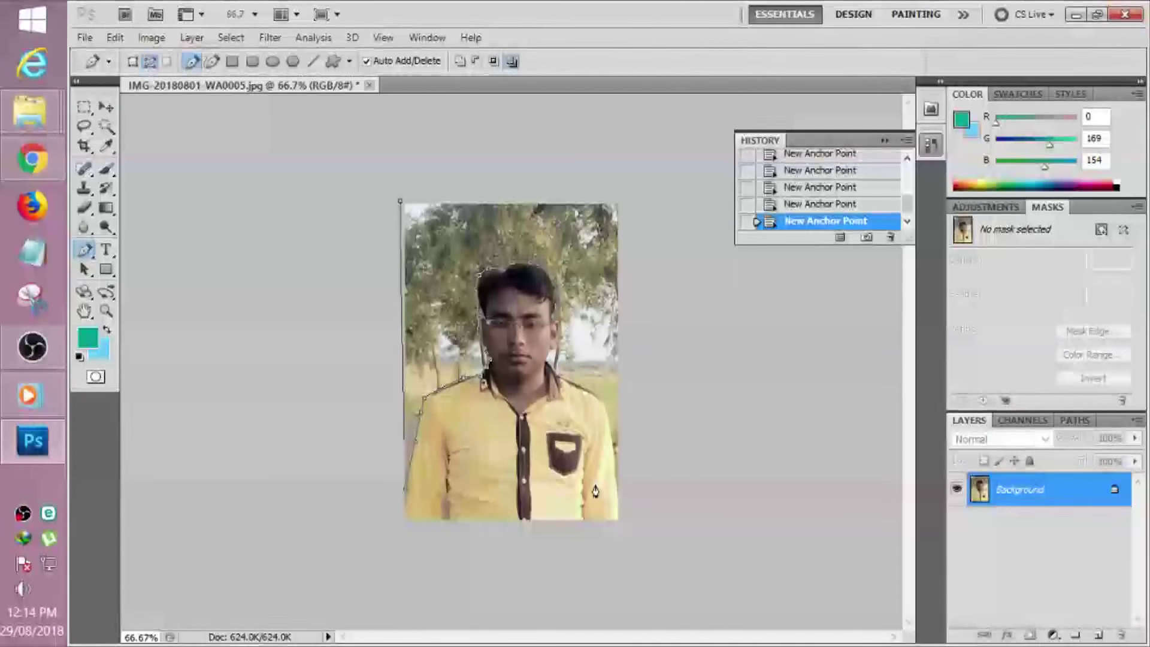
{"action": "key", "text": "ctrl+plus"}
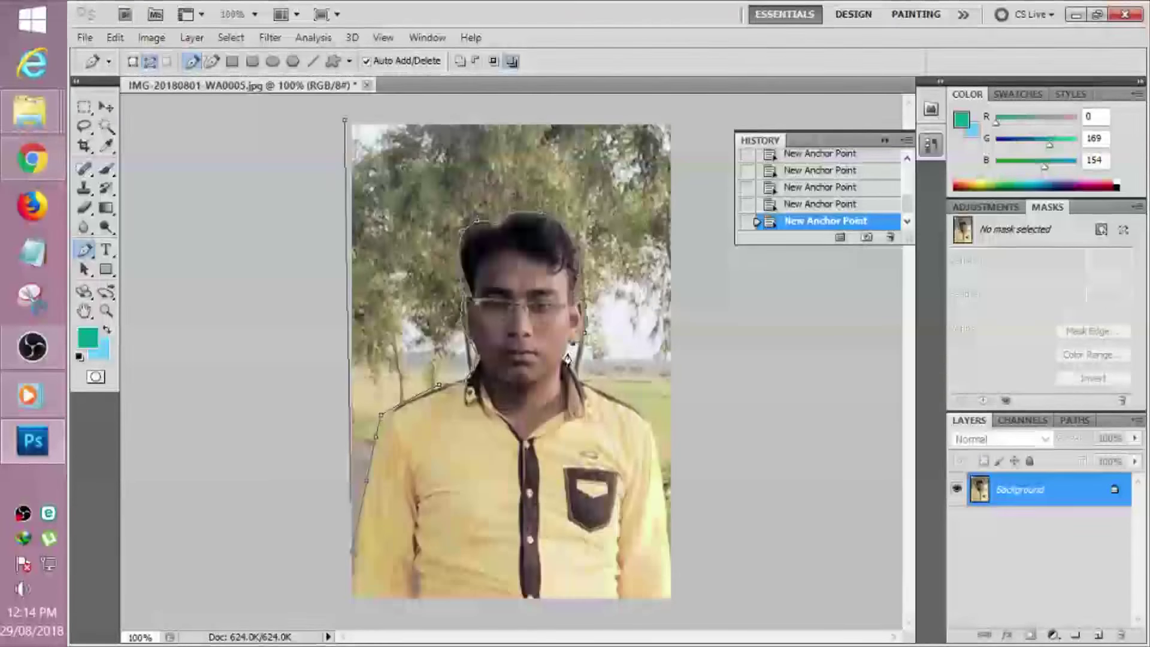
{"action": "left_click", "coordinate": [568, 350]}
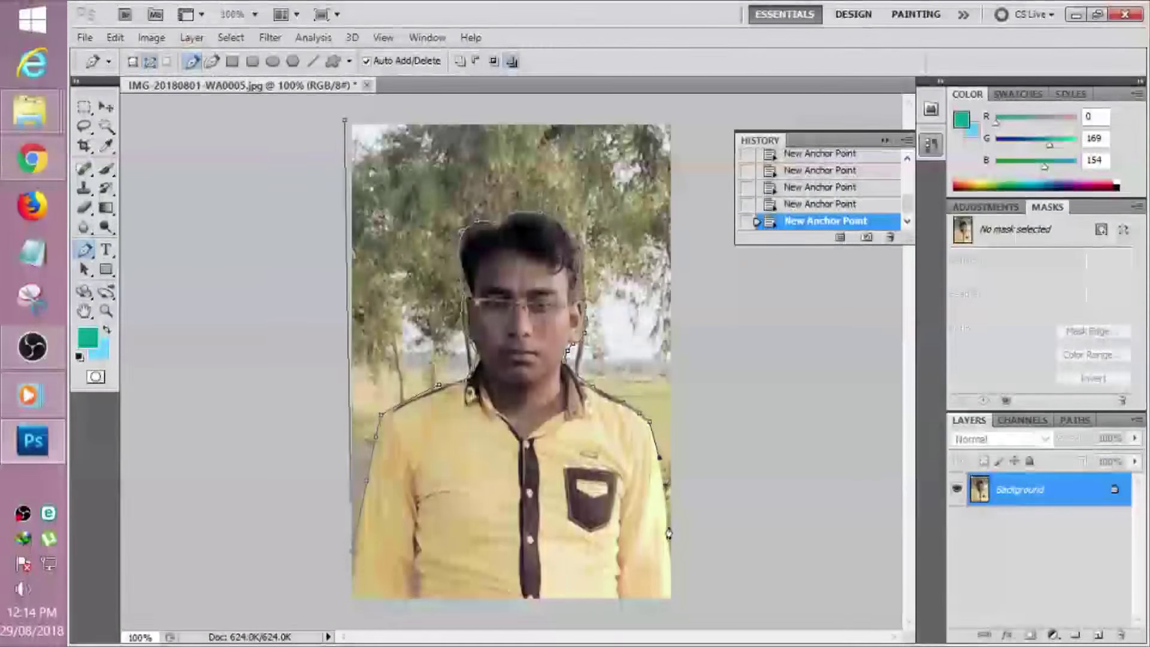
{"action": "left_click", "coordinate": [672, 551]}
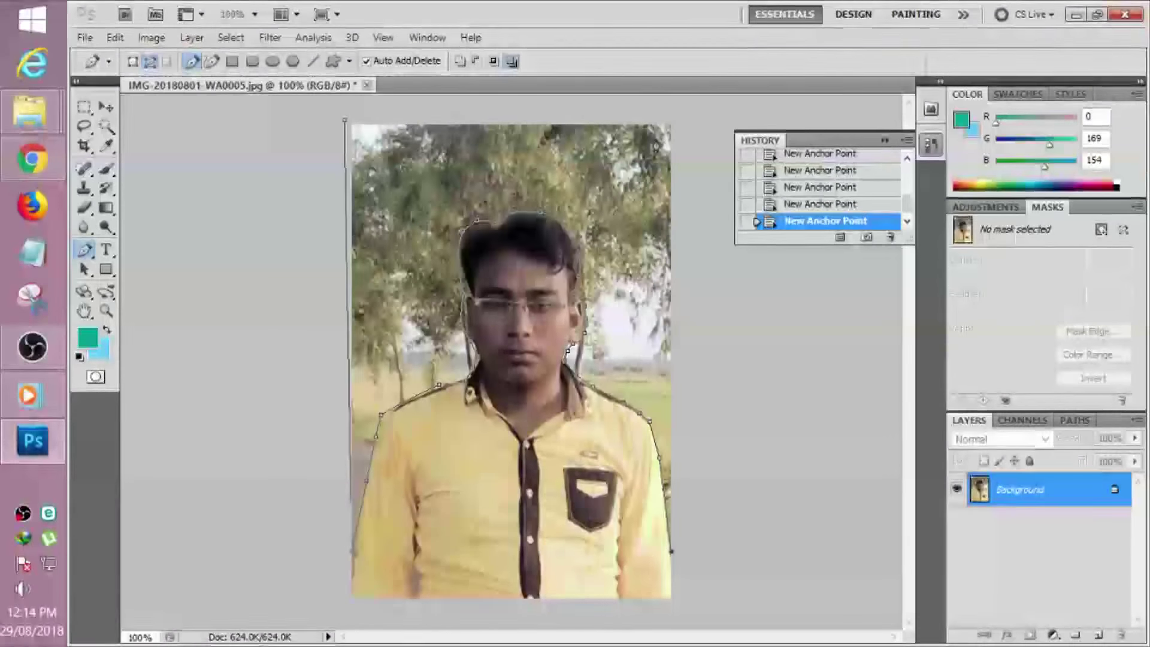
{"action": "left_click", "coordinate": [346, 125]}
Step: Turn the path into a selection, fill it with the light blue background color and deselect
{"action": "key", "text": "ctrl+Return"}
{"action": "key", "text": "ctrl+BackSpace"}
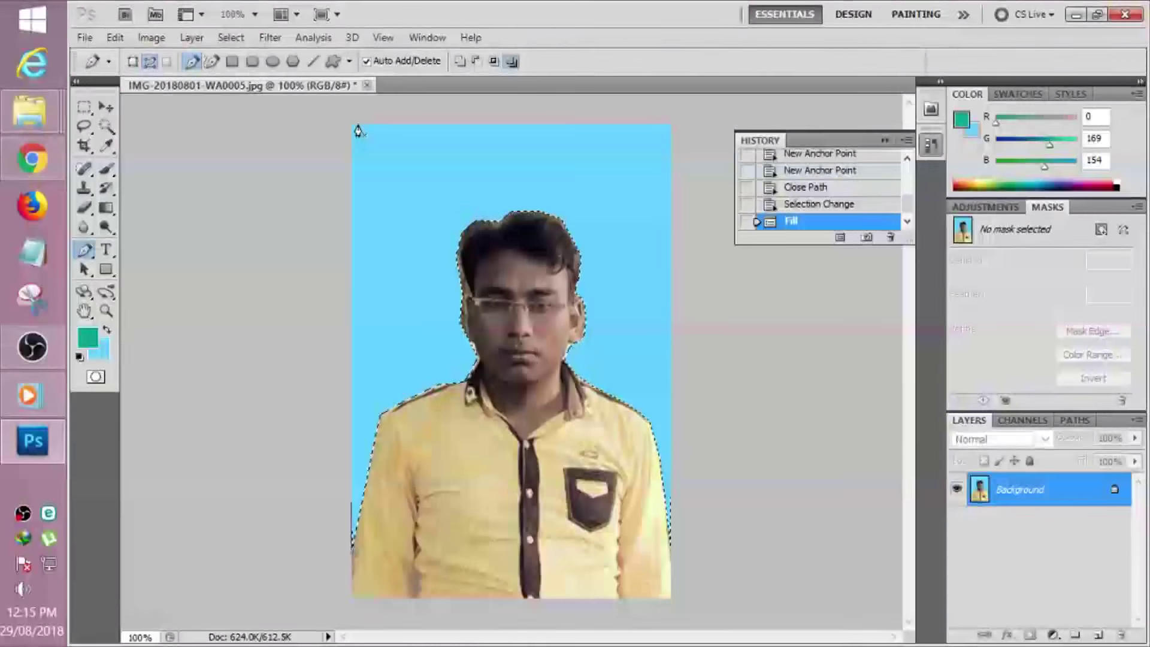
{"action": "key", "text": "ctrl+d"}
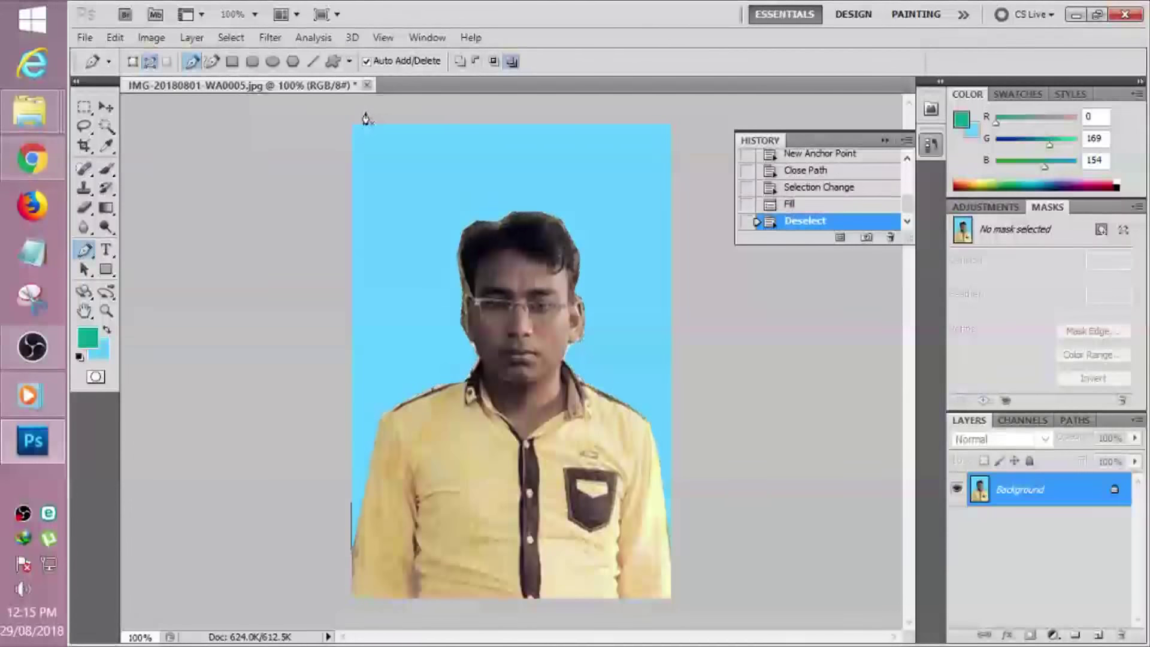
Step: Smooth the cutout edges around the man's head with the Smudge tool, using a 43 px brush
{"action": "key", "text": "ctrl+minus"}
{"action": "key", "text": "ctrl+minus"}
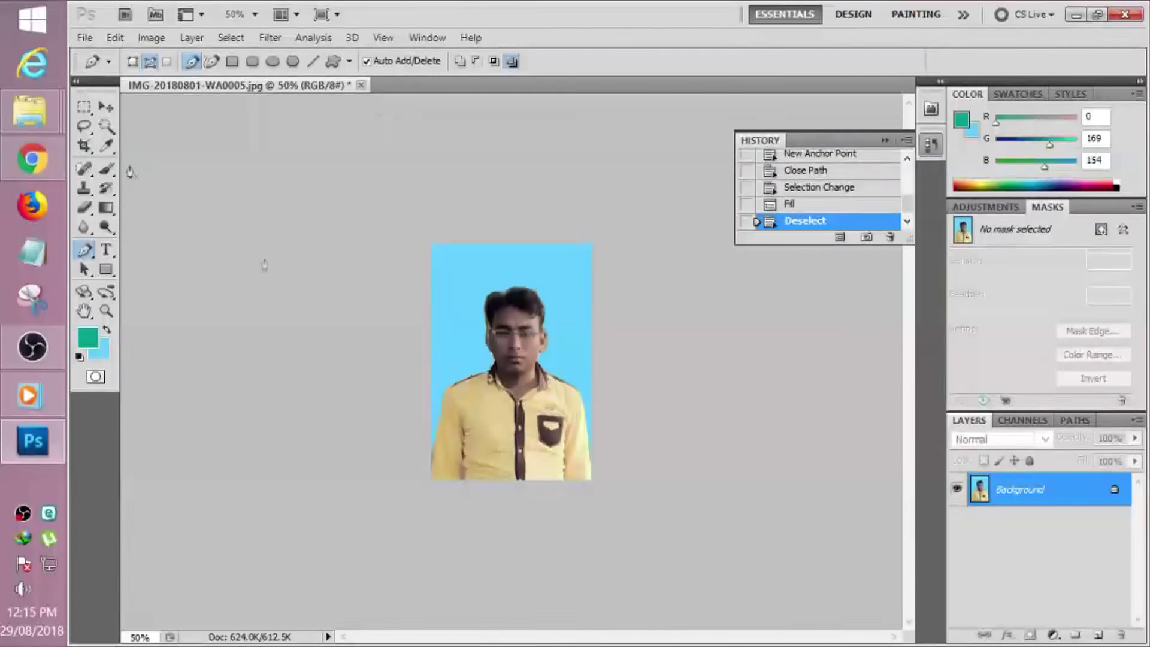
{"action": "left_click", "coordinate": [84, 227]}
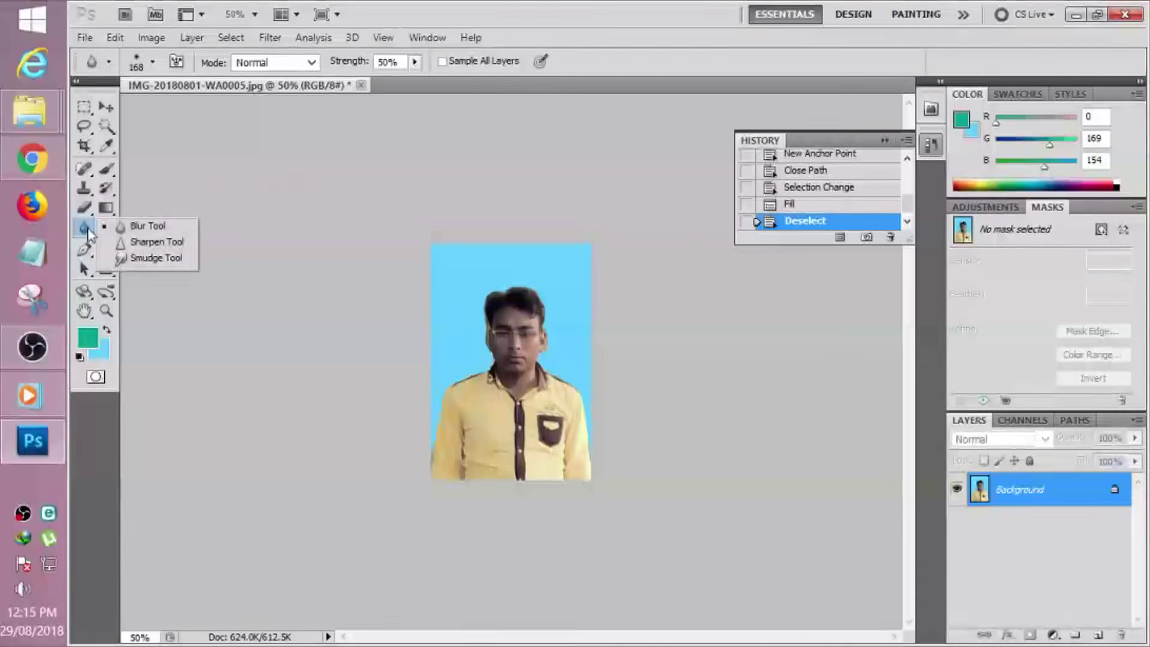
{"action": "left_click", "coordinate": [135, 257]}
{"action": "right_click", "coordinate": [449, 317]}
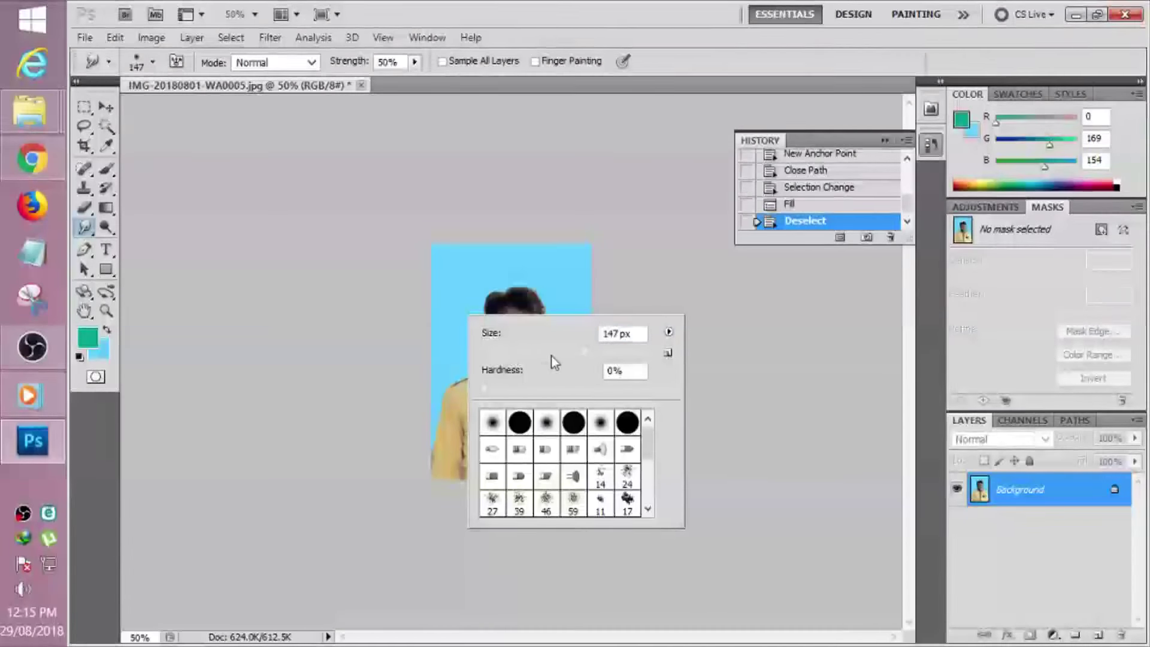
{"action": "left_click_drag", "start_coordinate": [541, 360], "coordinate": [519, 352]}
{"action": "left_click", "coordinate": [460, 321]}
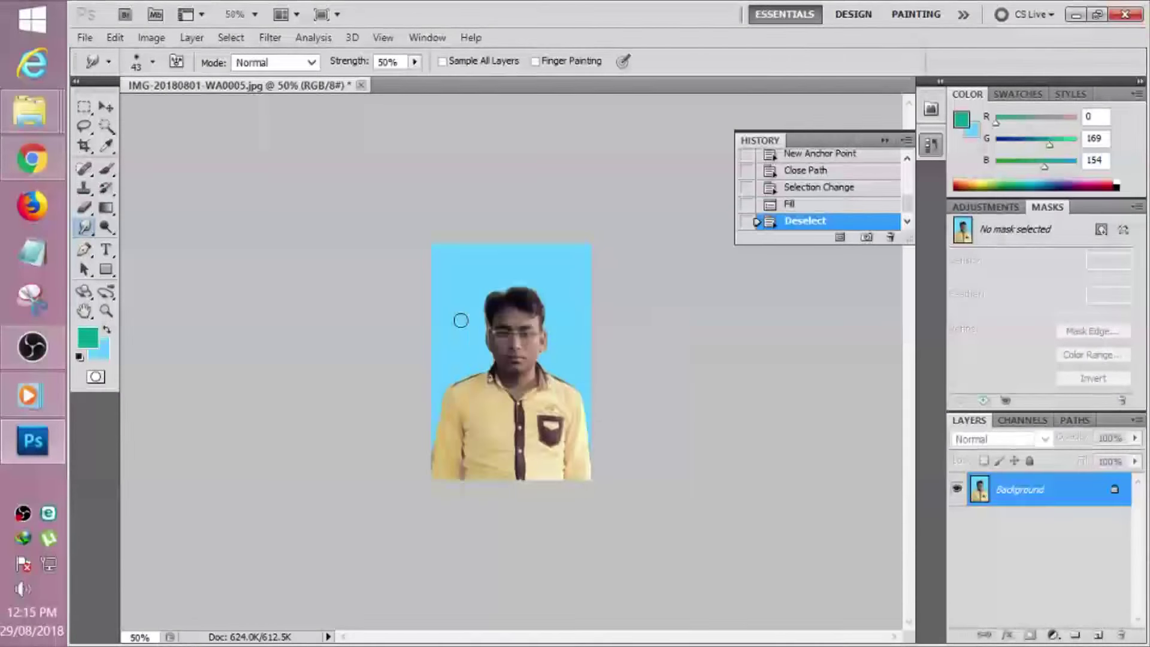
{"action": "left_click_drag", "start_coordinate": [460, 321], "coordinate": [471, 299]}
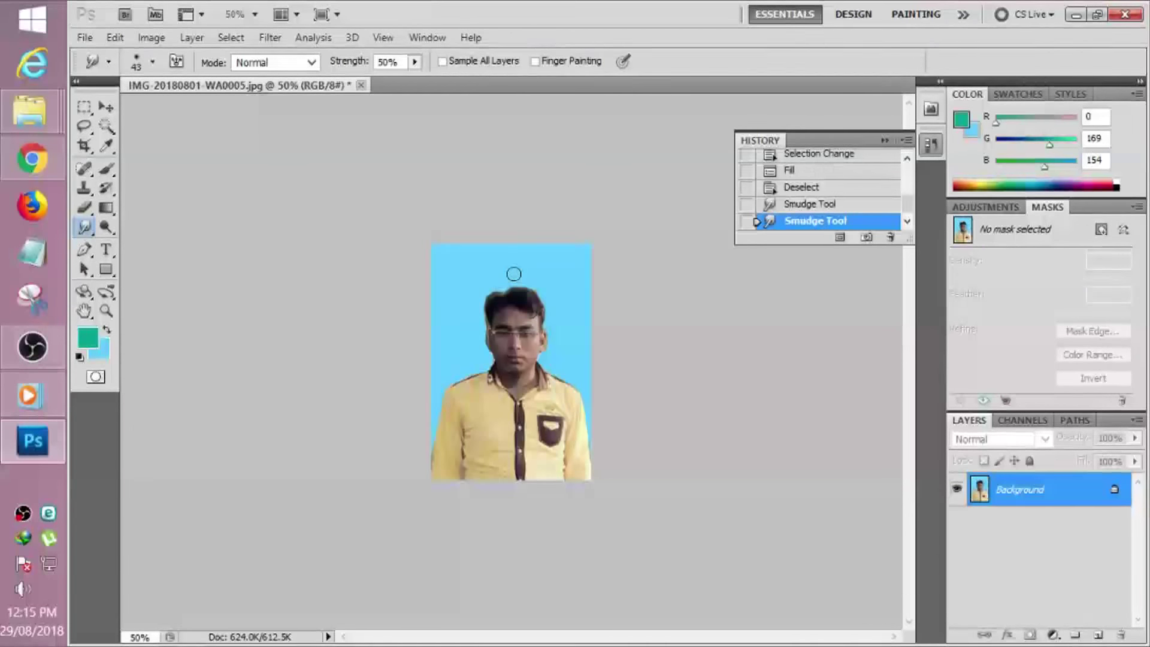
{"action": "mouse_move", "coordinate": [511, 283]}
{"action": "left_mouse_down"}
{"action": "mouse_move", "coordinate": [532, 275]}
{"action": "mouse_move", "coordinate": [552, 287]}
{"action": "left_mouse_up"}
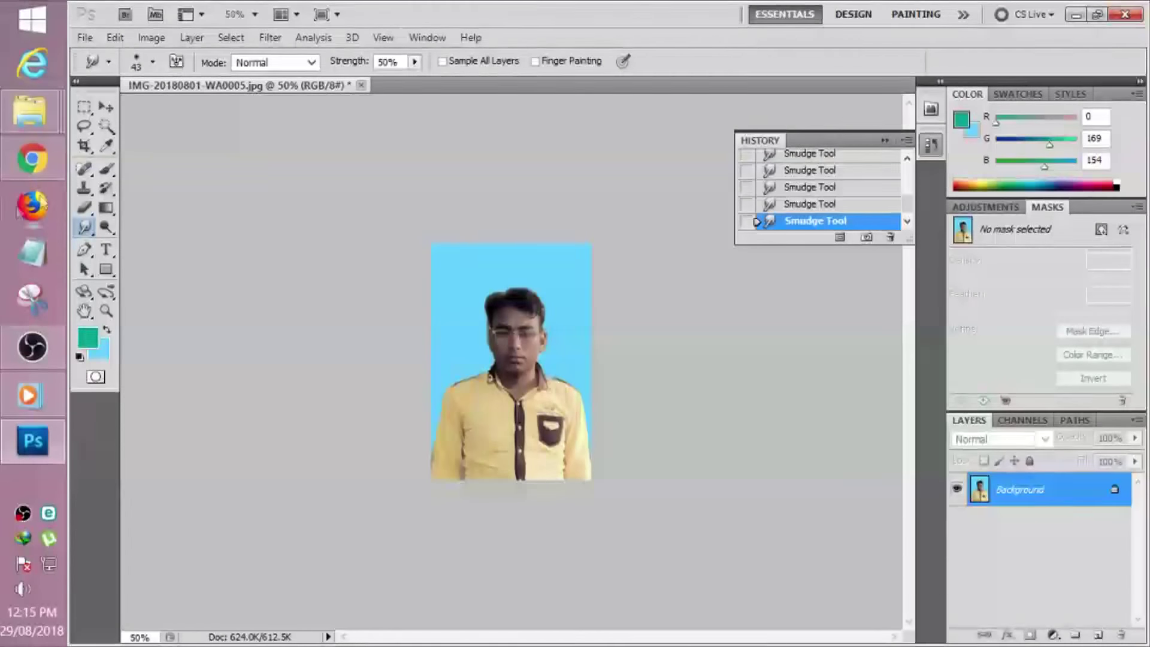
Step: Crop the portrait tighter on all four sides, and trim another thin strip off its bottom edge
{"action": "left_click", "coordinate": [85, 145]}
{"action": "left_click_drag", "start_coordinate": [432, 244], "coordinate": [582, 507]}
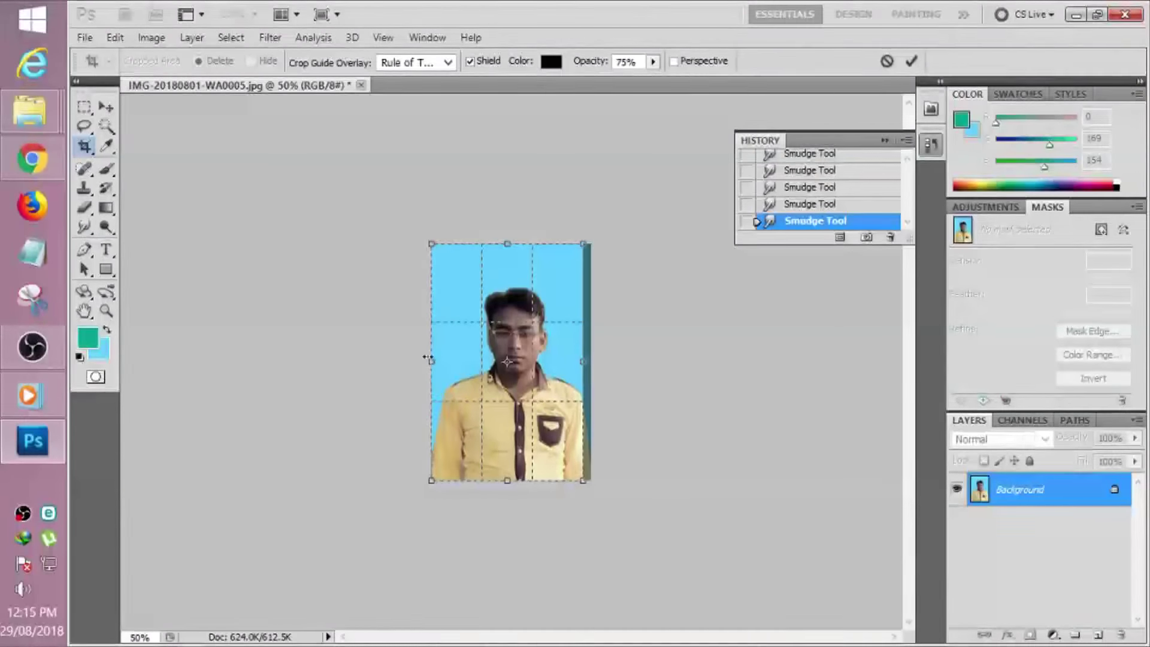
{"action": "left_click_drag", "start_coordinate": [442, 361], "coordinate": [440, 362]}
{"action": "left_click_drag", "start_coordinate": [515, 482], "coordinate": [514, 472]}
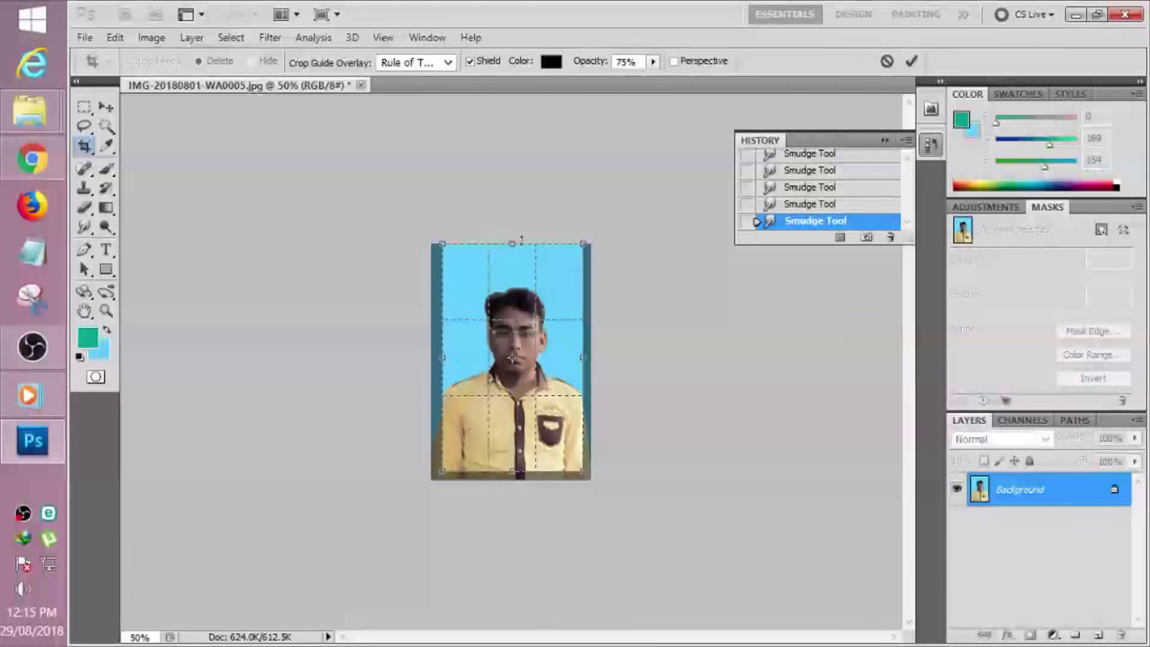
{"action": "left_click_drag", "start_coordinate": [514, 244], "coordinate": [517, 260]}
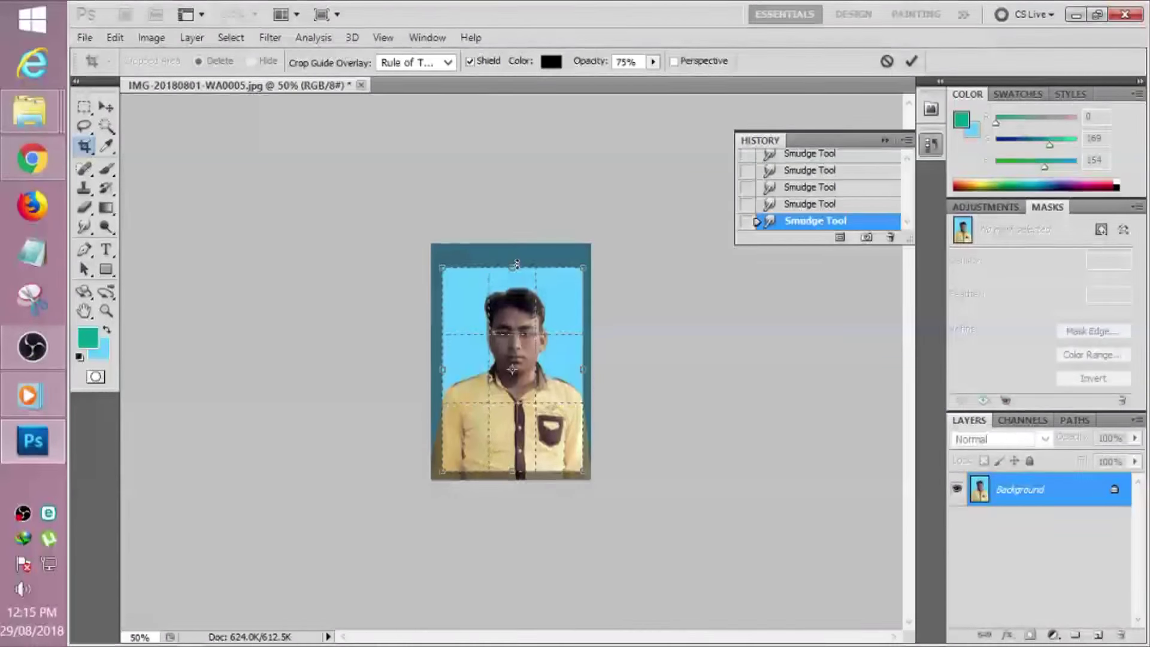
{"action": "key", "text": "Return"}
{"action": "left_click_drag", "start_coordinate": [418, 259], "coordinate": [905, 454]}
{"action": "key", "text": "Return"}
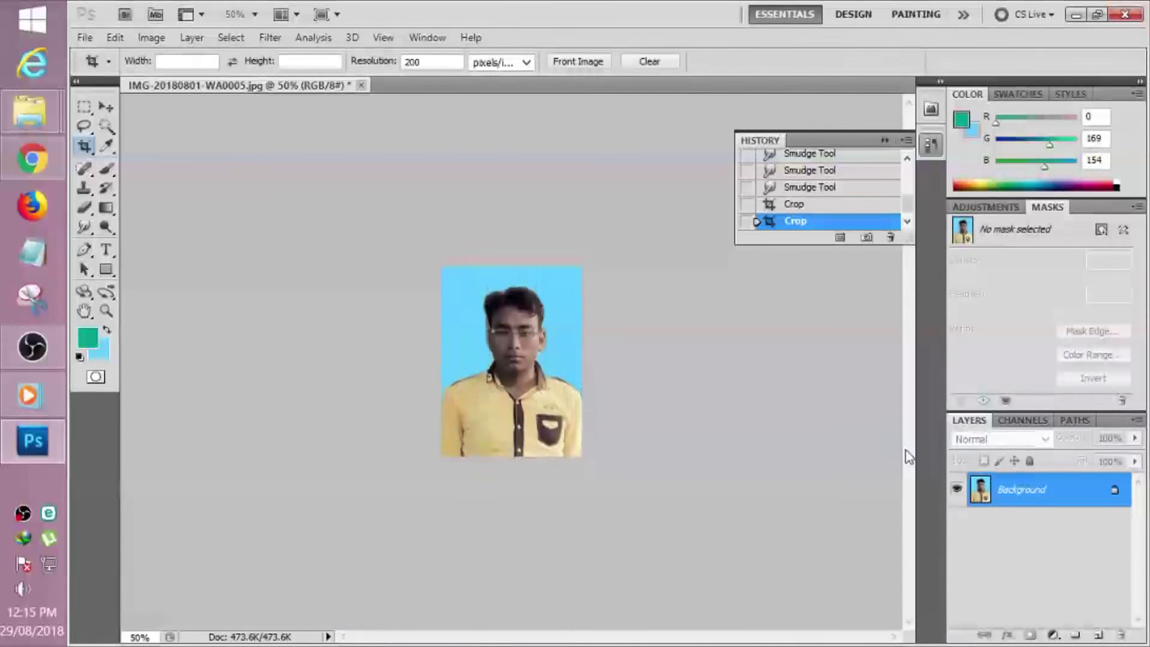
Step: Apply a Selective Color adjustment to the portrait with Black at -77% for the Reds, using the Relative method
{"action": "left_click", "coordinate": [152, 39]}
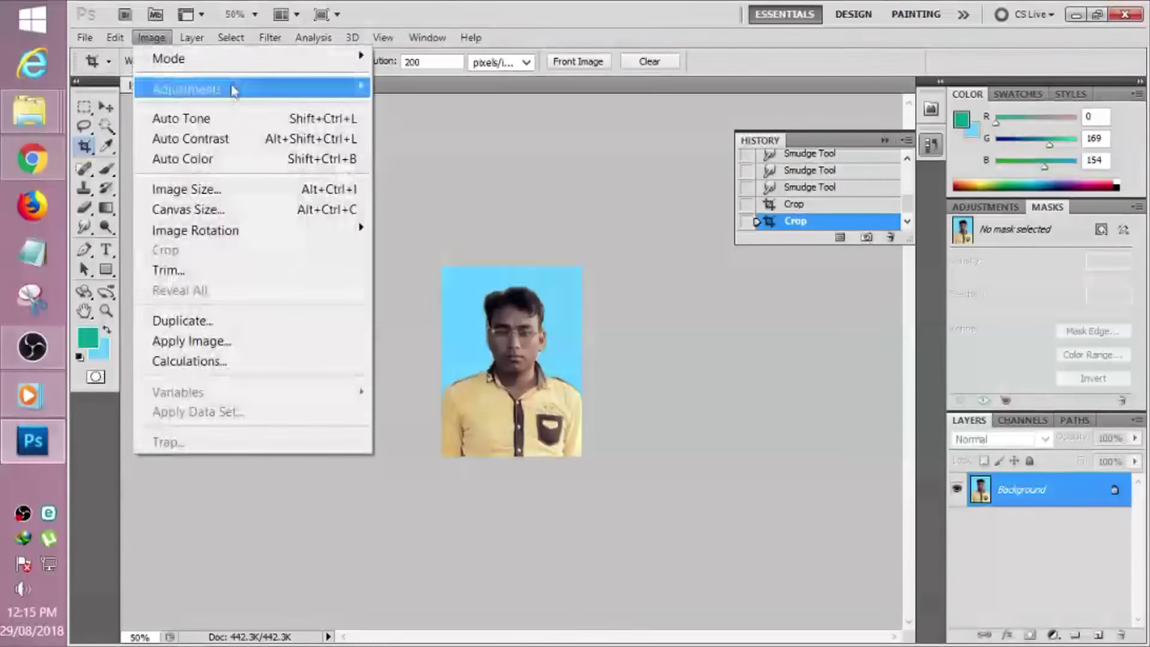
{"action": "mouse_move", "coordinate": [263, 98]}
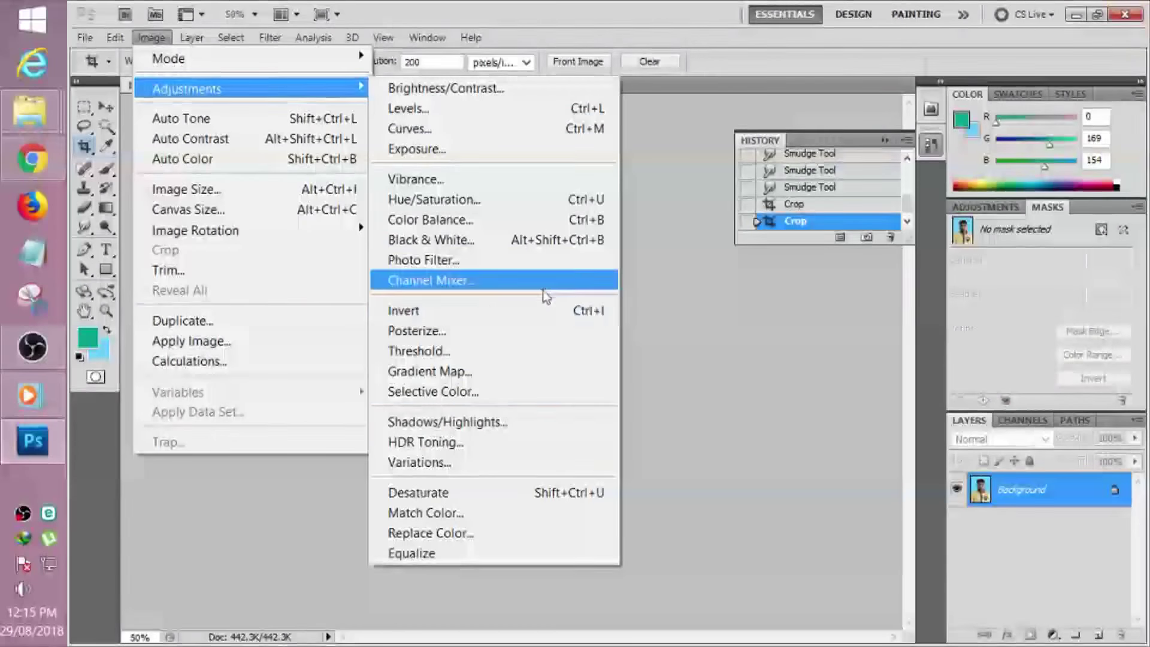
{"action": "left_click", "coordinate": [527, 391]}
{"action": "left_click_drag", "start_coordinate": [908, 354], "coordinate": [824, 355]}
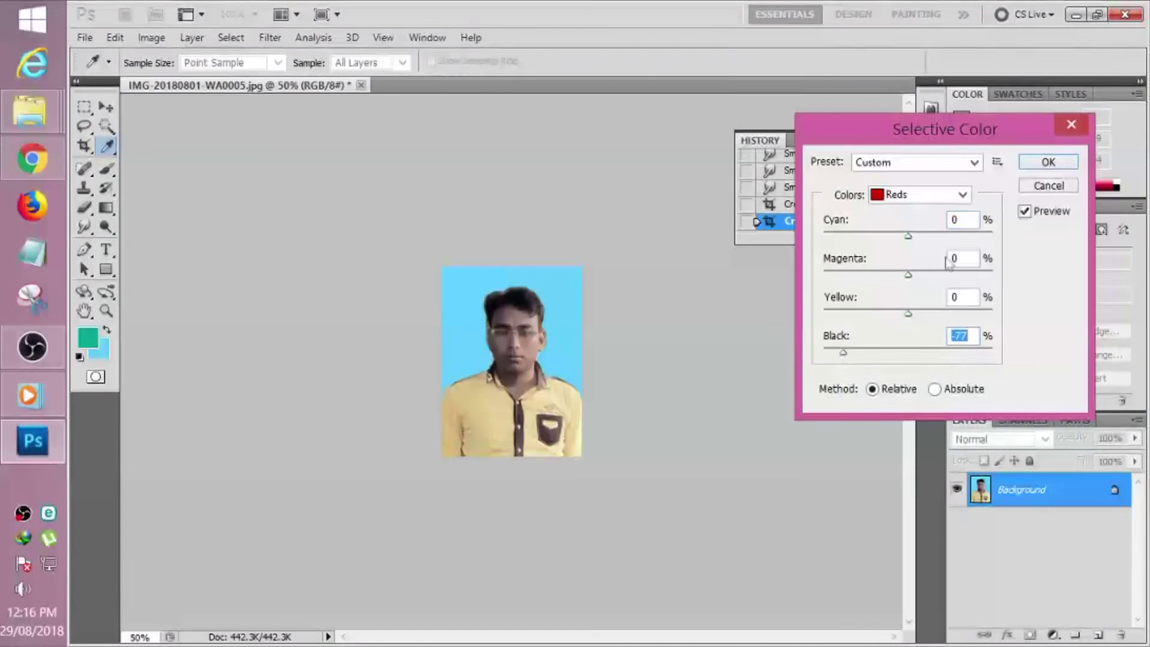
{"action": "left_click", "coordinate": [1054, 162]}
{"action": "key", "text": "c"}
{"action": "left_click", "coordinate": [151, 37]}
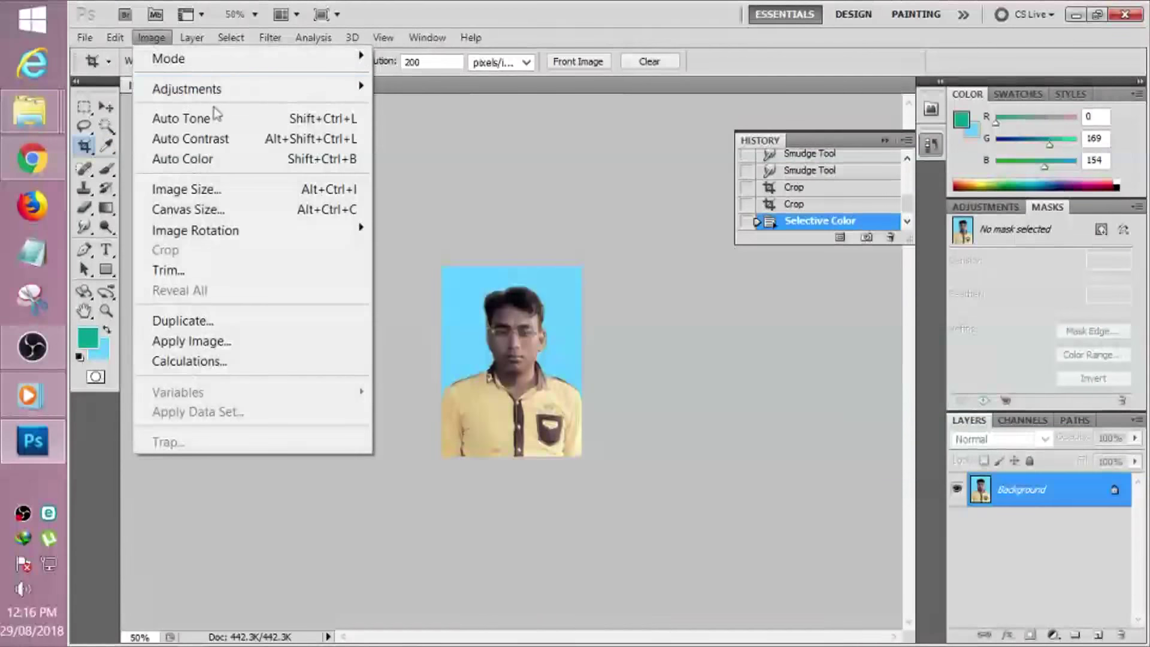
{"action": "mouse_move", "coordinate": [221, 93]}
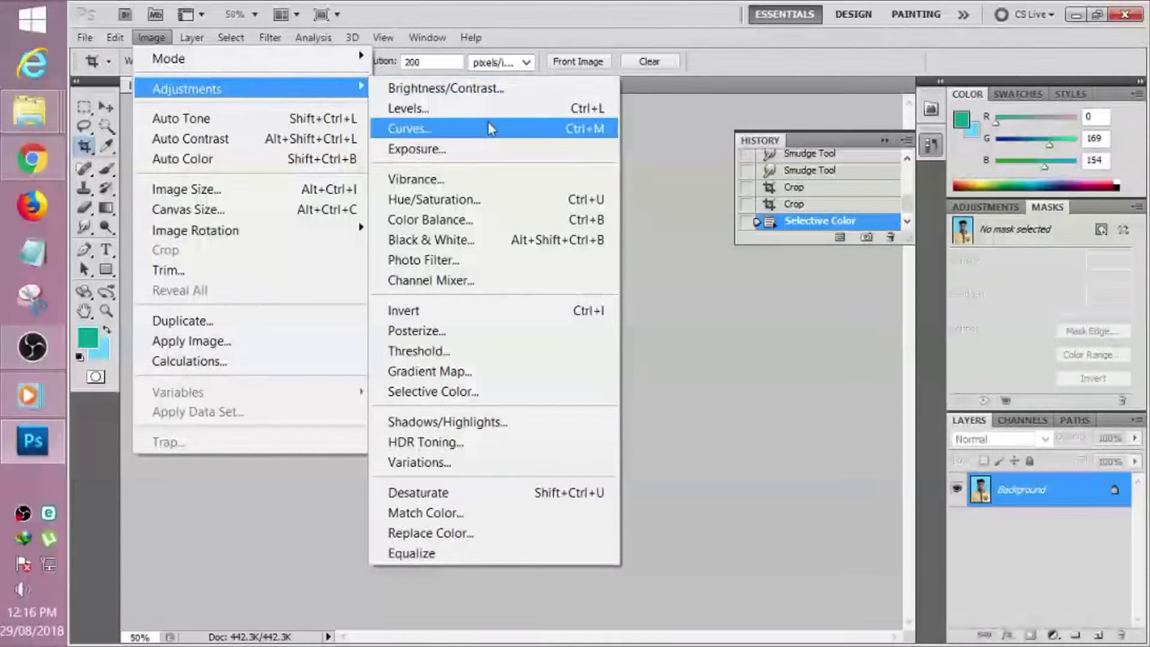
{"action": "left_click", "coordinate": [487, 127]}
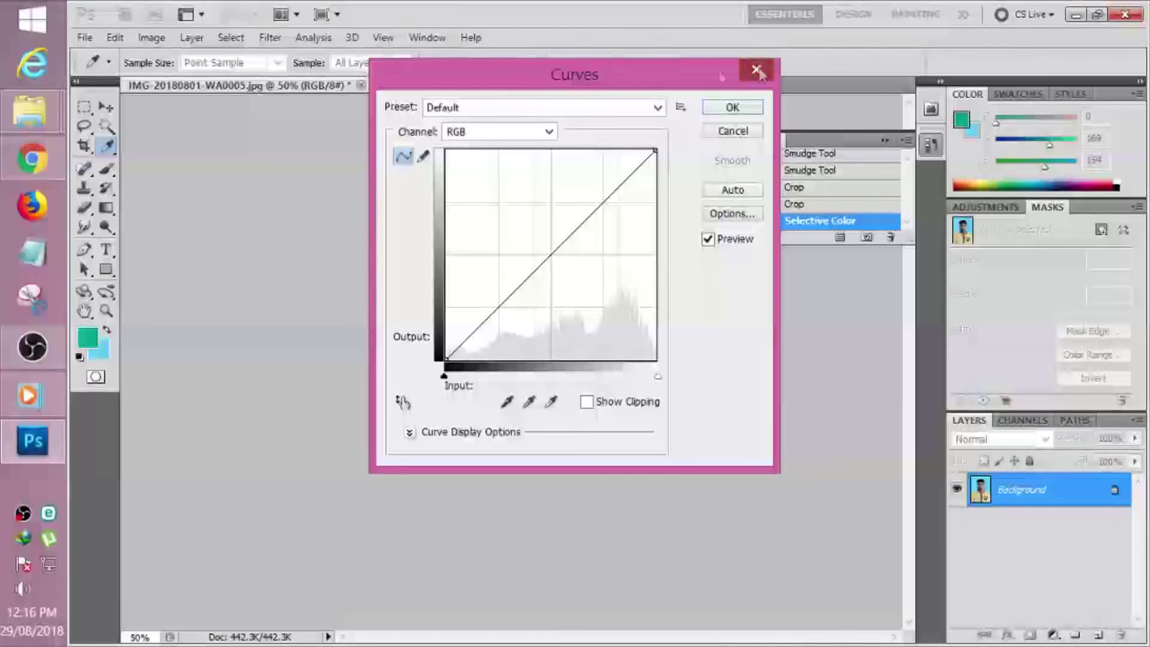
{"action": "key", "text": "Escape"}
Step: Apply a Levels adjustment to the portrait with the RGB input black point at 9 and the white point at 222
{"action": "left_click", "coordinate": [151, 37]}
{"action": "mouse_move", "coordinate": [228, 93]}
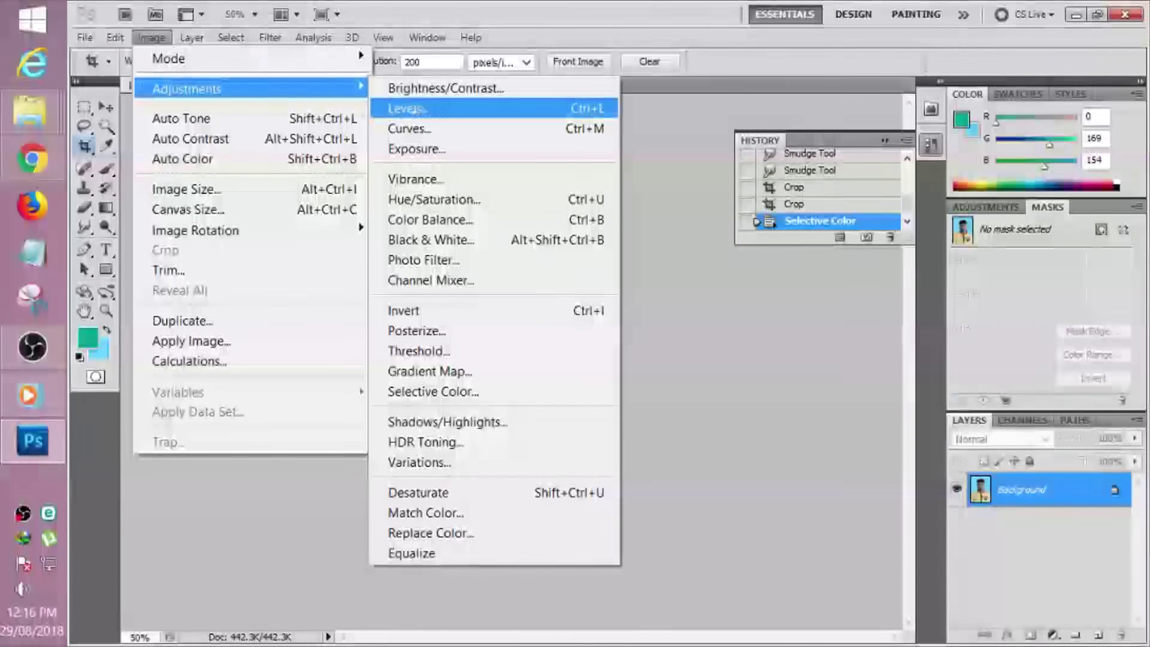
{"action": "left_click", "coordinate": [450, 107]}
{"action": "left_click_drag", "start_coordinate": [993, 280], "coordinate": [967, 280]}
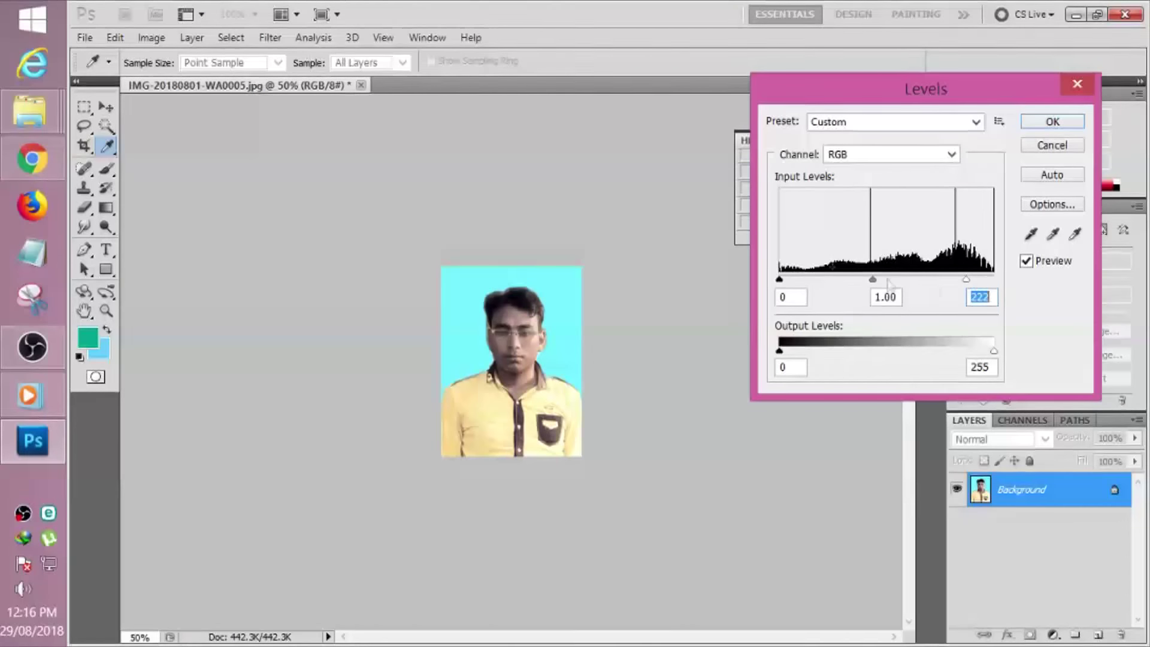
{"action": "mouse_move", "coordinate": [780, 283]}
{"action": "left_mouse_down"}
{"action": "mouse_move", "coordinate": [803, 282]}
{"action": "mouse_move", "coordinate": [782, 284]}
{"action": "left_mouse_up"}
{"action": "left_click_drag", "start_coordinate": [782, 286], "coordinate": [779, 286]}
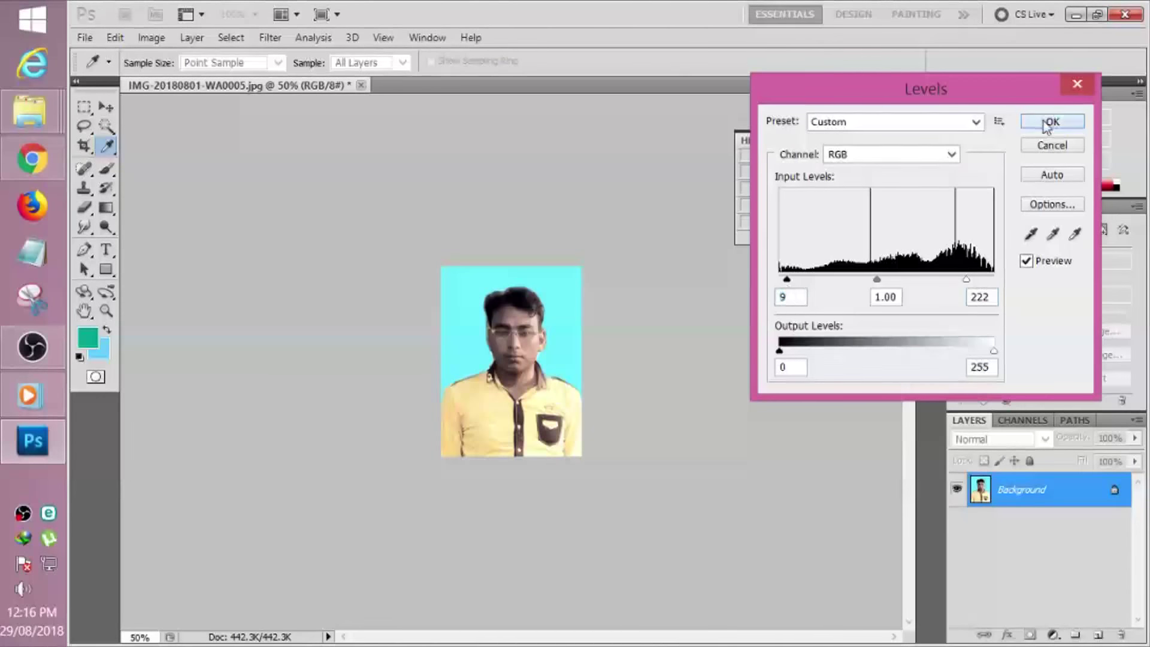
{"action": "left_click", "coordinate": [1052, 122]}
Step: Smooth the cutout edges beside the man's head and shoulder with the Smudge tool, using the 43 px brush at 50% strength
{"action": "left_click", "coordinate": [85, 227]}
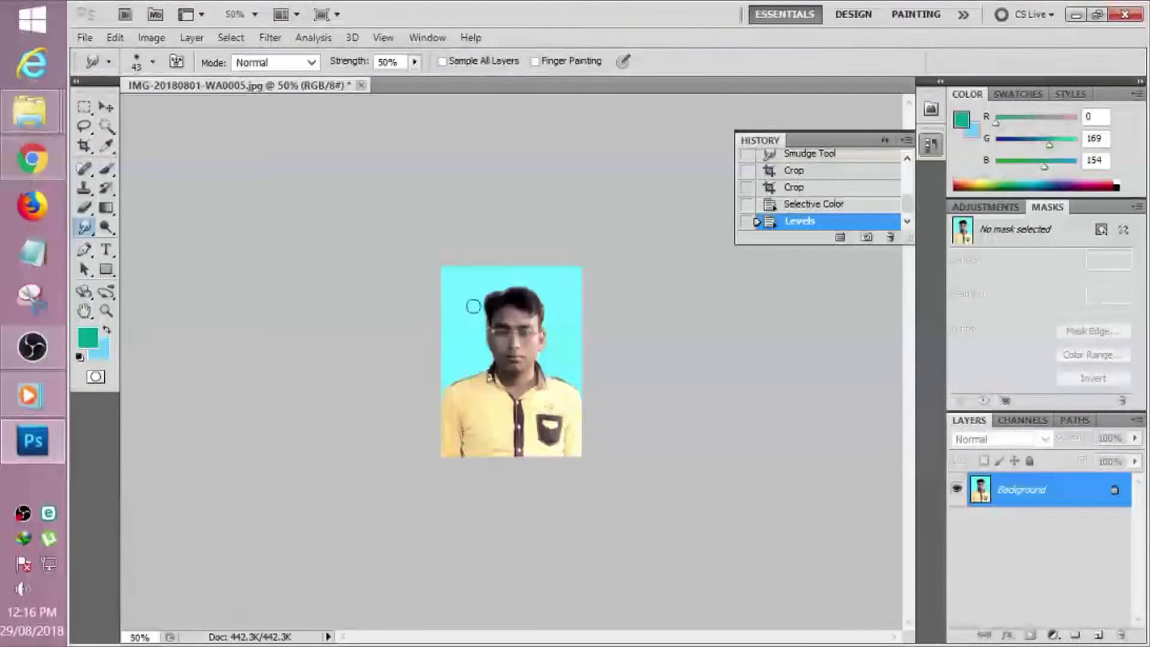
{"action": "mouse_move", "coordinate": [477, 309]}
{"action": "left_mouse_down"}
{"action": "mouse_move", "coordinate": [486, 359]}
{"action": "mouse_move", "coordinate": [454, 360]}
{"action": "left_mouse_up"}
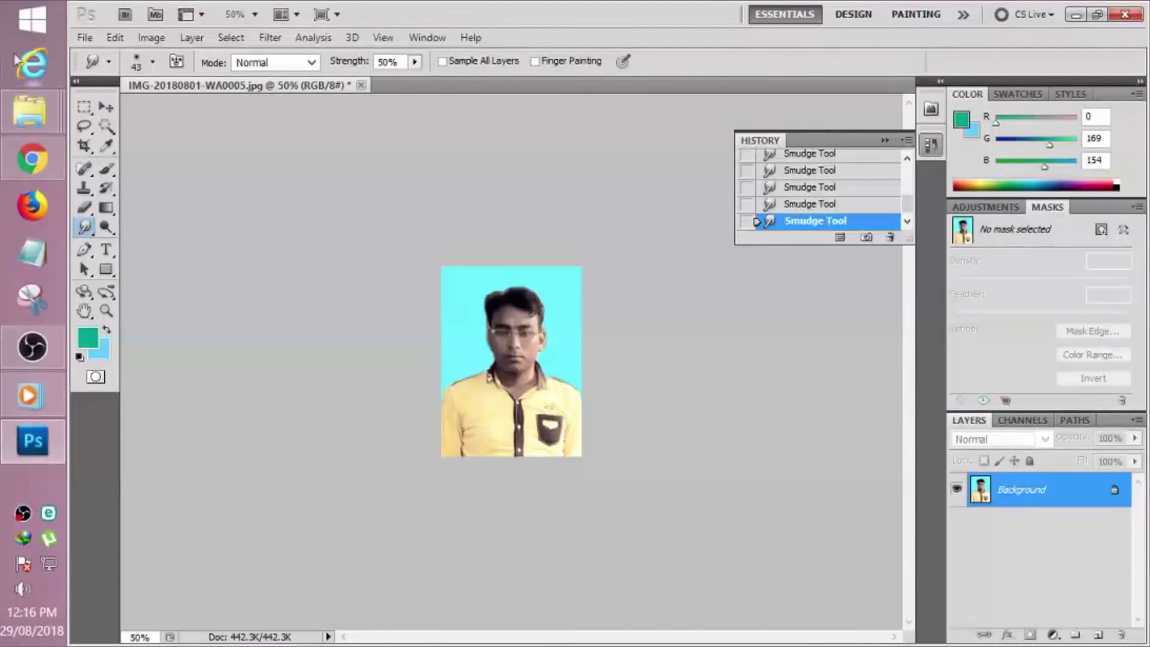
Step: Save the edited portrait to the Desktop as a JPEG named jkl
{"action": "left_click", "coordinate": [84, 37]}
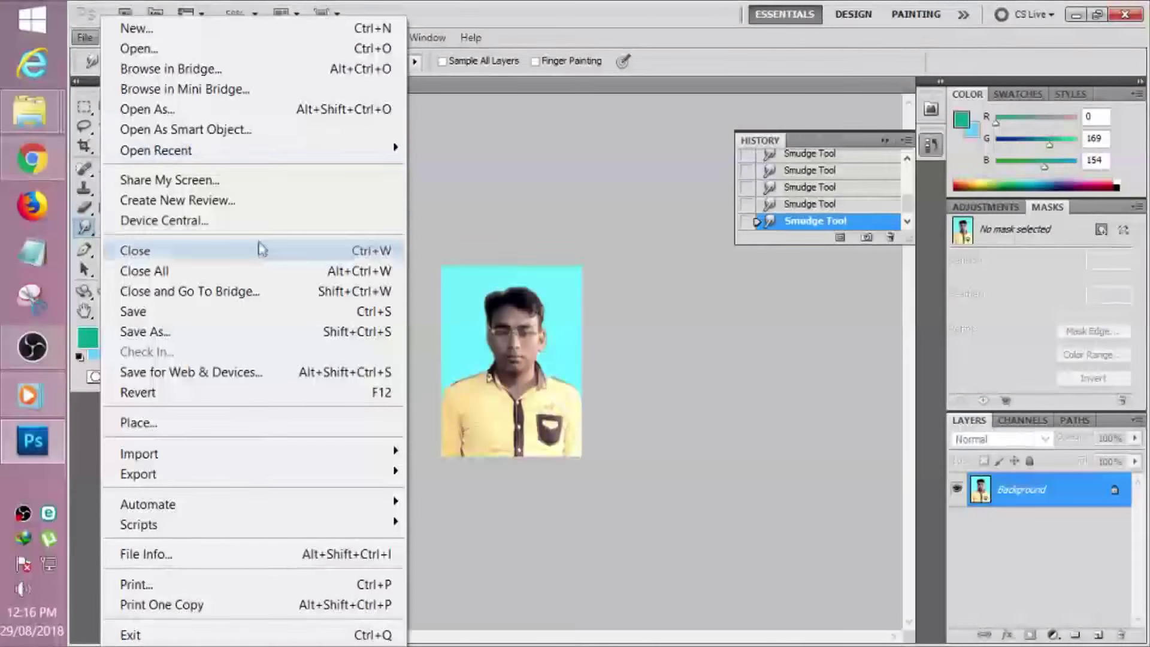
{"action": "left_click", "coordinate": [244, 332]}
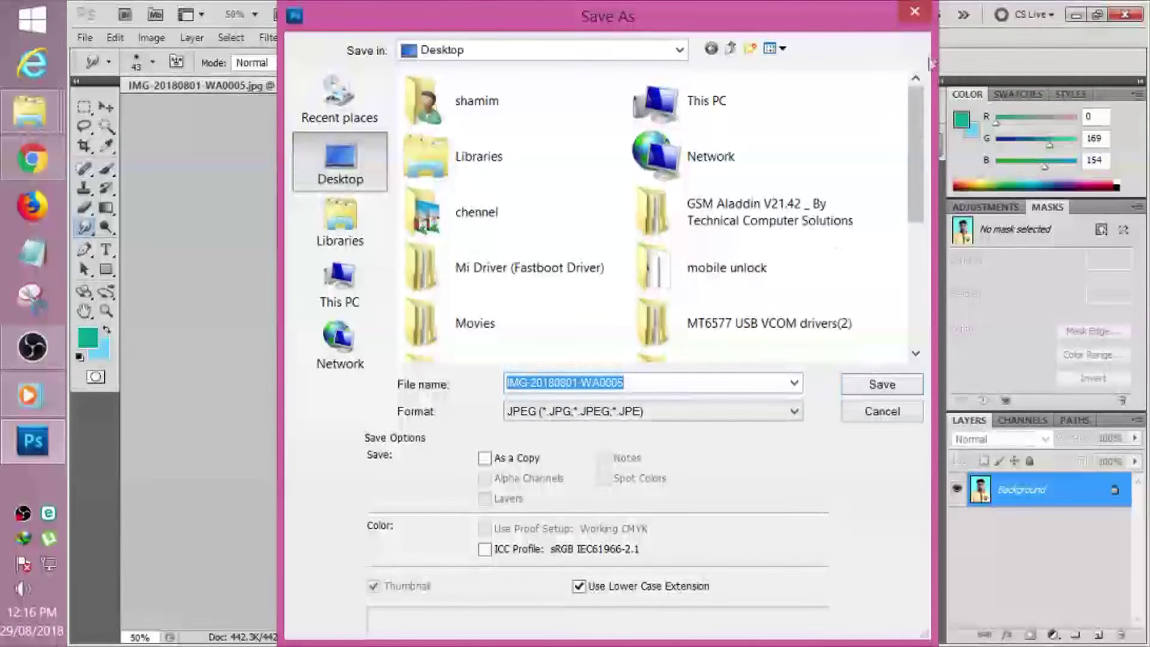
{"action": "type", "text": "jkl"}
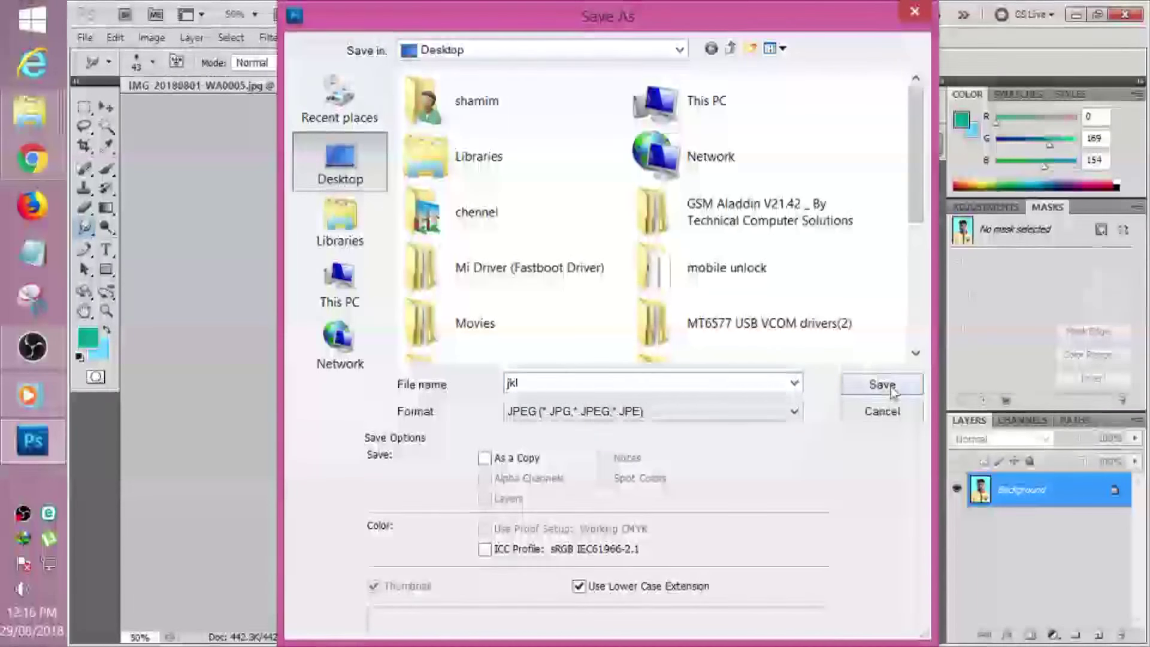
{"action": "key", "text": "Return"}
{"action": "key", "text": "Return"}
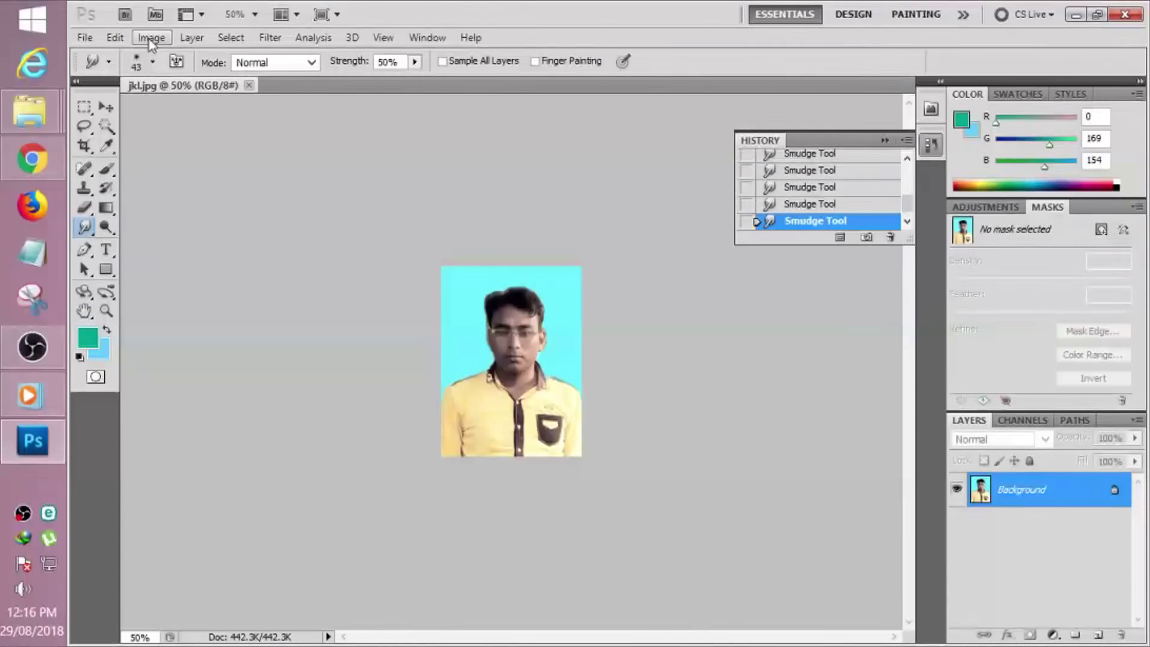
Step: Switch to PhotoScape and set up a portrait shot print layout with the 3 x 4 cm photo size
{"action": "left_click", "coordinate": [1077, 14]}
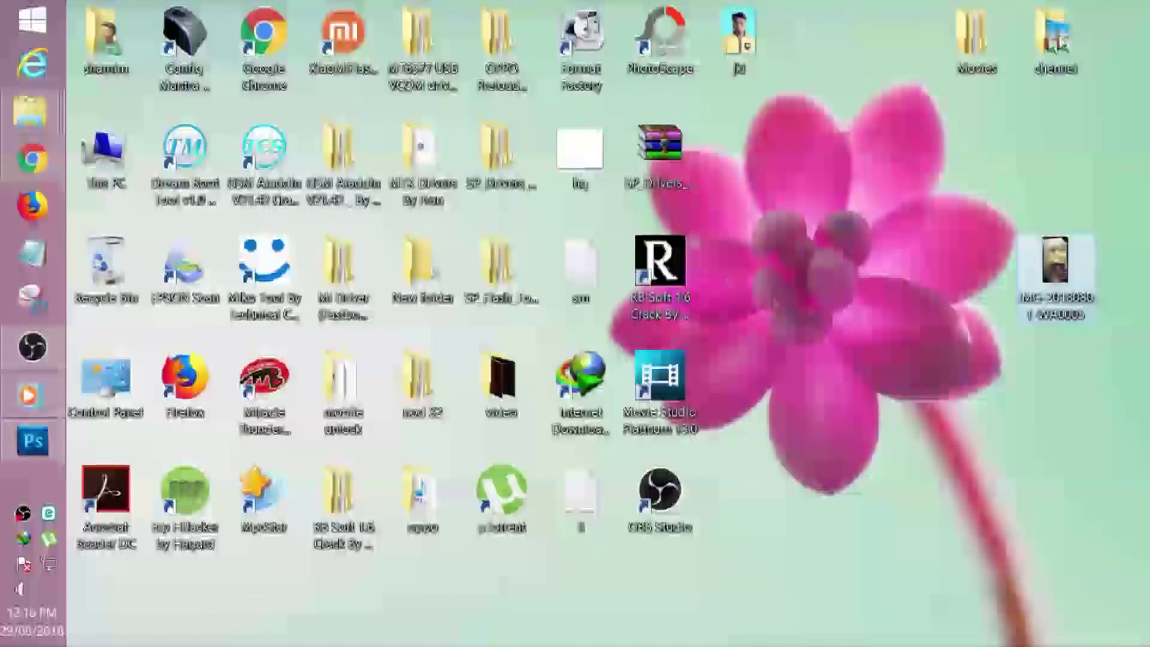
{"action": "left_click", "coordinate": [666, 48]}
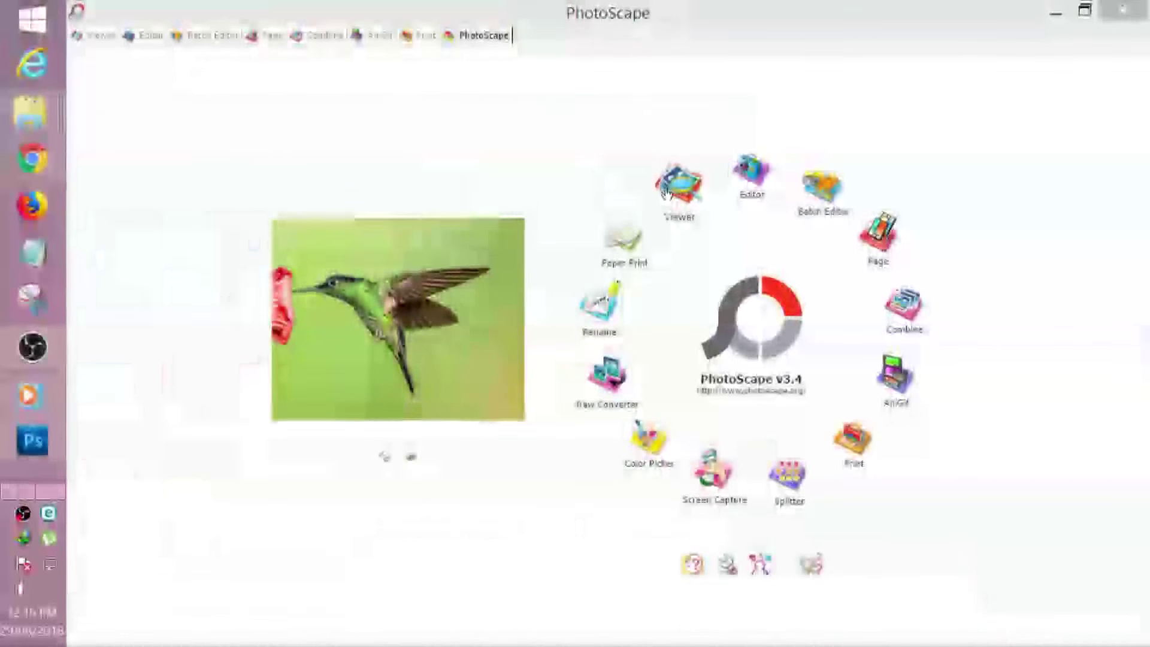
{"action": "left_click", "coordinate": [424, 36]}
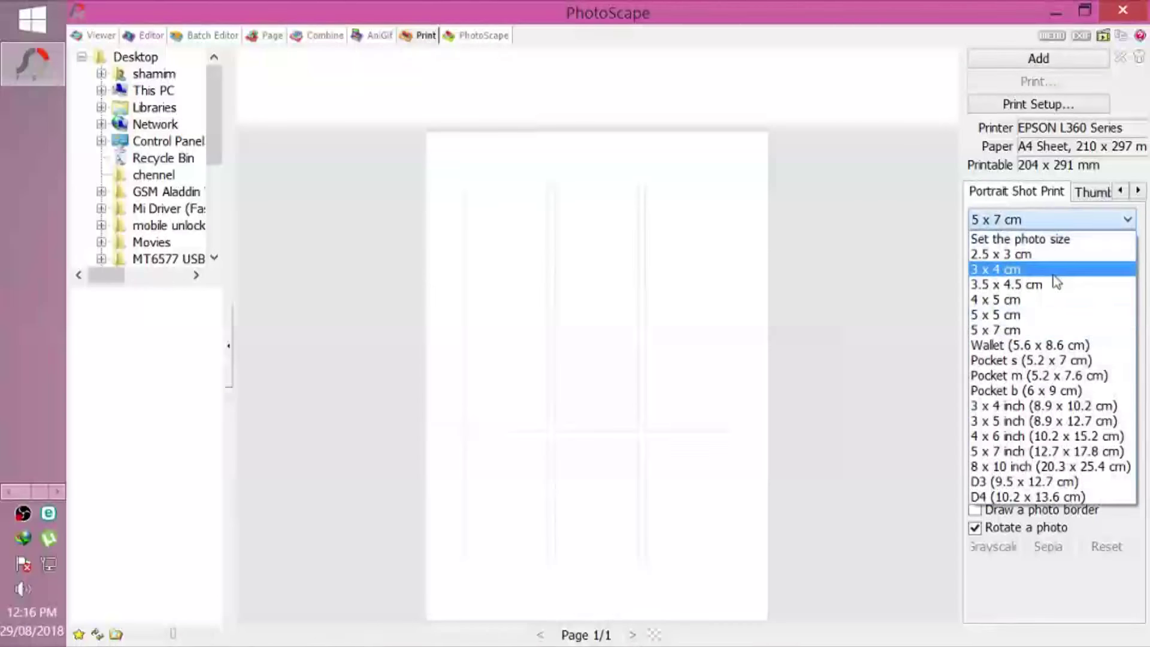
{"action": "left_click", "coordinate": [1053, 274]}
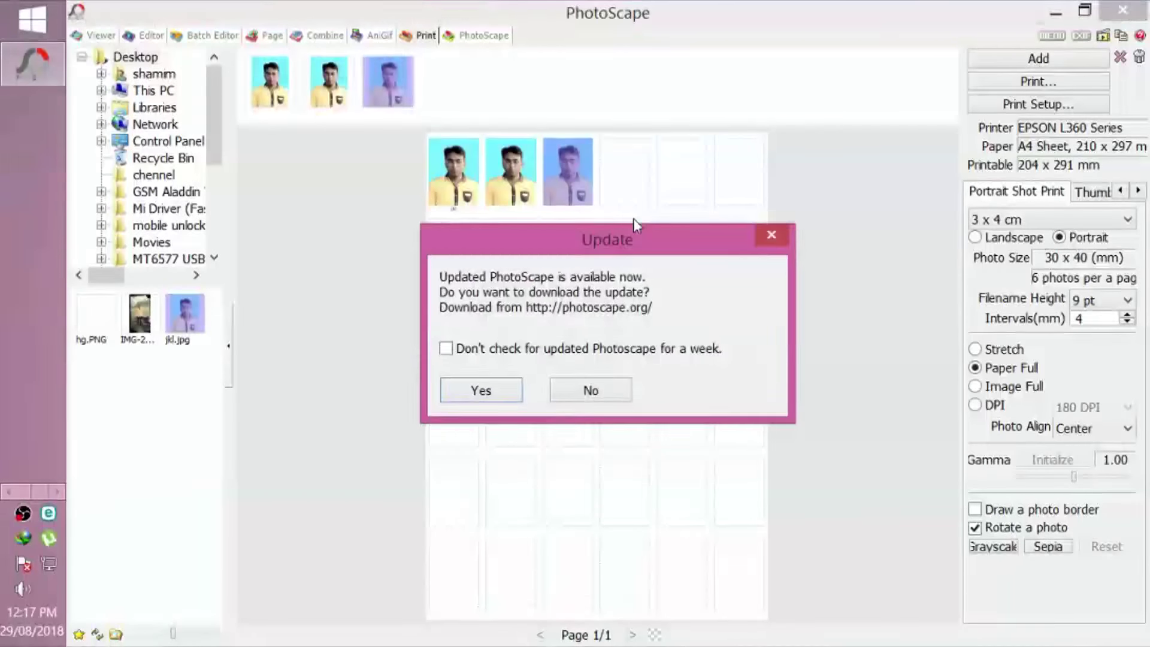
Step: Dismiss the update offer and add copies of jkl.jpg until six photos fill the print sheet's first row
{"action": "left_click", "coordinate": [766, 236]}
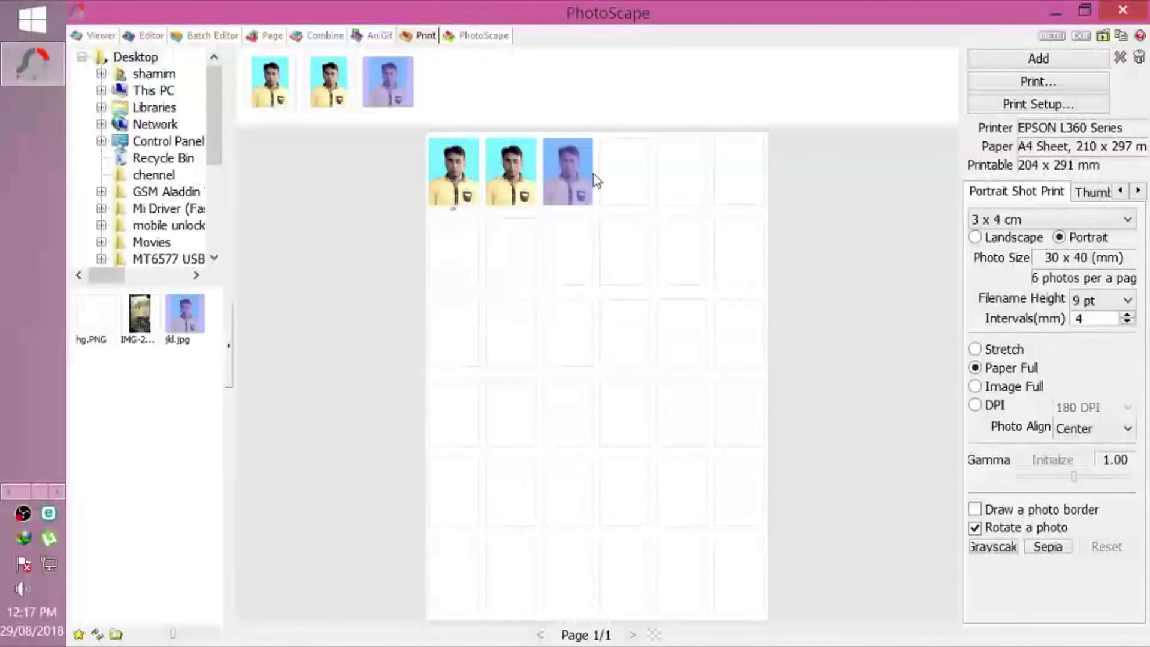
{"action": "left_click_drag", "start_coordinate": [185, 313], "coordinate": [453, 171]}
Step: Brighten each of the six portrait copies in the print sheet's first row
{"action": "right_click", "coordinate": [462, 159]}
{"action": "left_click", "coordinate": [538, 211]}
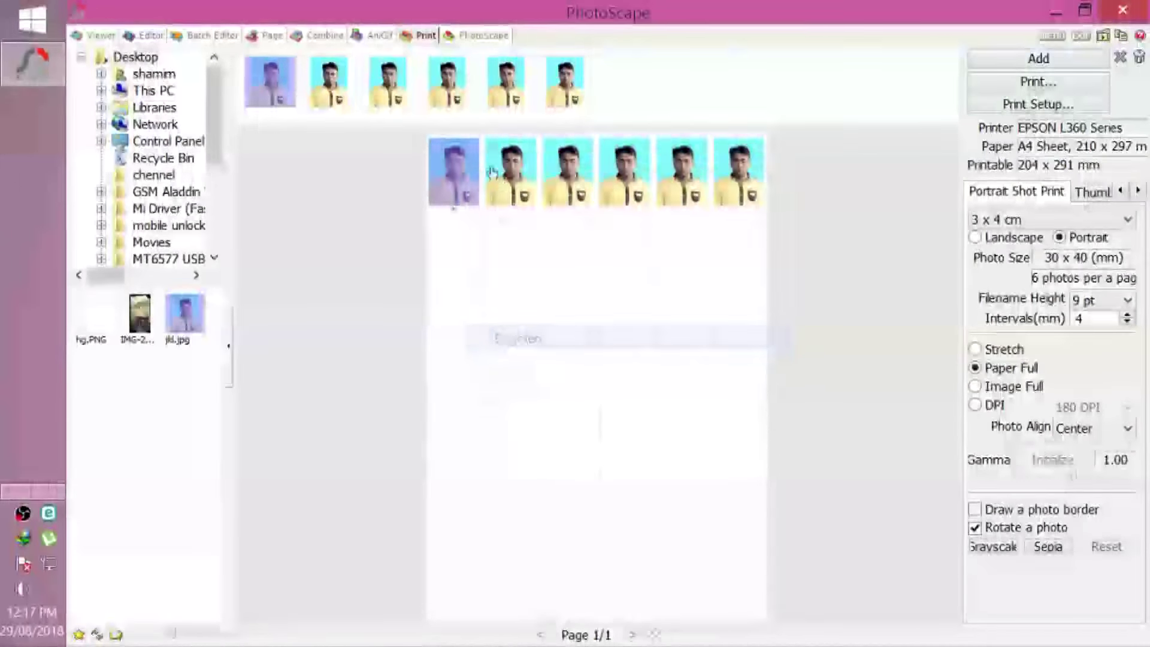
{"action": "right_click", "coordinate": [522, 168]}
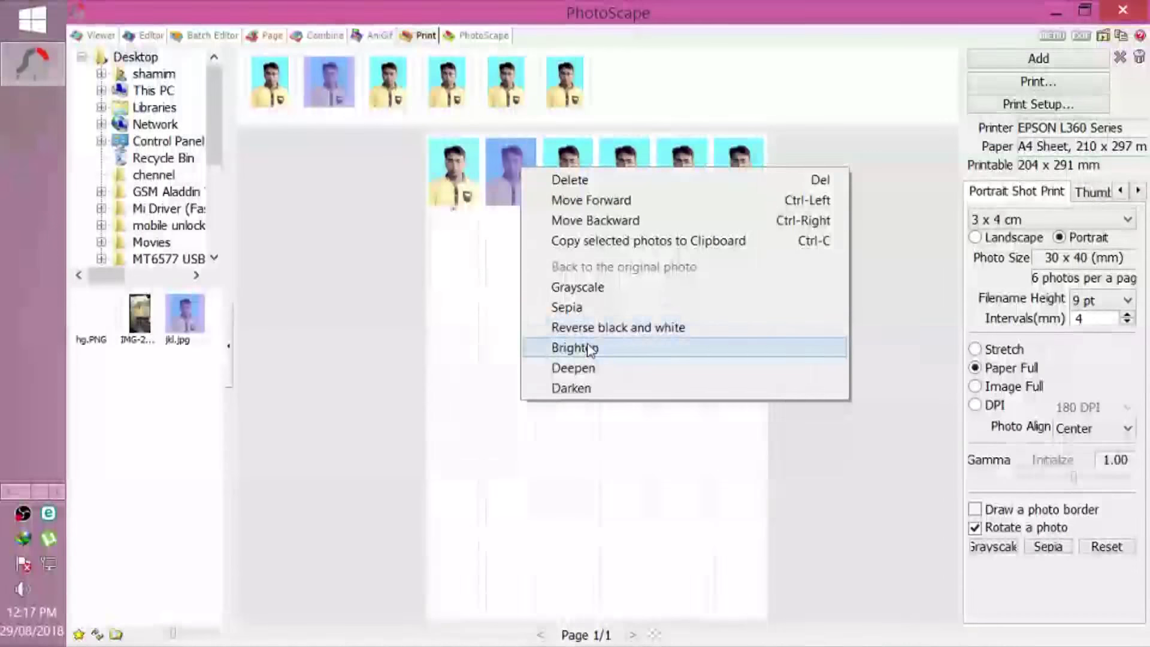
{"action": "left_click", "coordinate": [594, 220]}
{"action": "right_click", "coordinate": [572, 172]}
{"action": "left_click", "coordinate": [646, 223]}
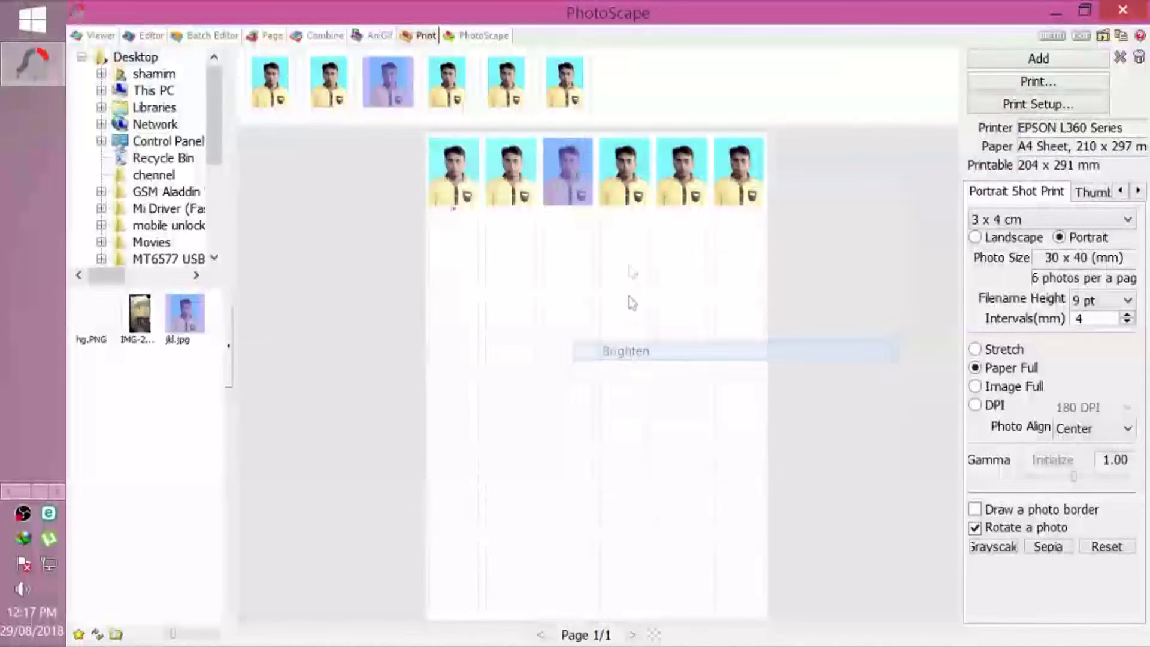
{"action": "right_click", "coordinate": [631, 148]}
{"action": "left_click", "coordinate": [689, 200]}
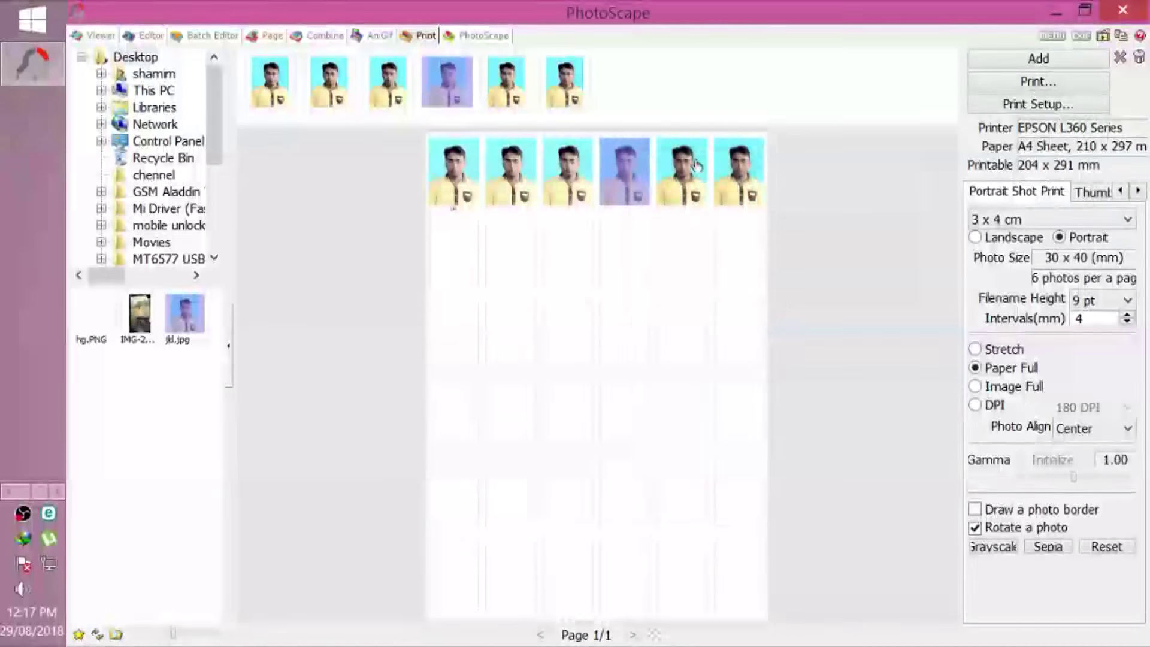
{"action": "right_click", "coordinate": [695, 160]}
{"action": "left_click", "coordinate": [746, 210]}
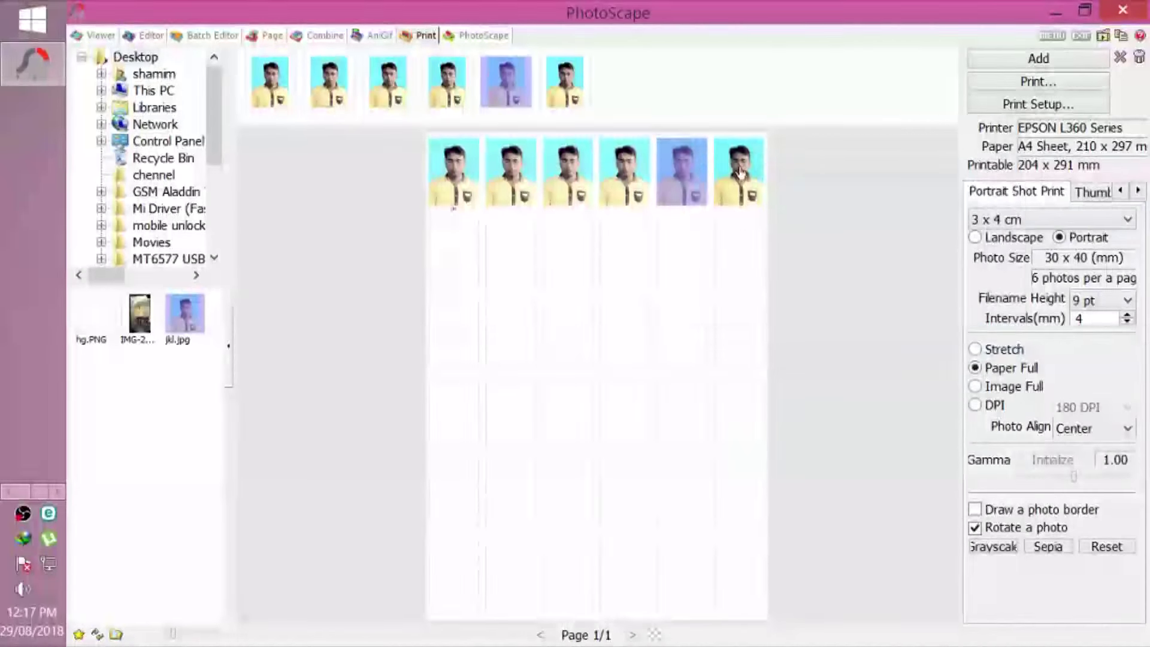
{"action": "right_click", "coordinate": [742, 168]}
{"action": "left_click", "coordinate": [781, 351]}
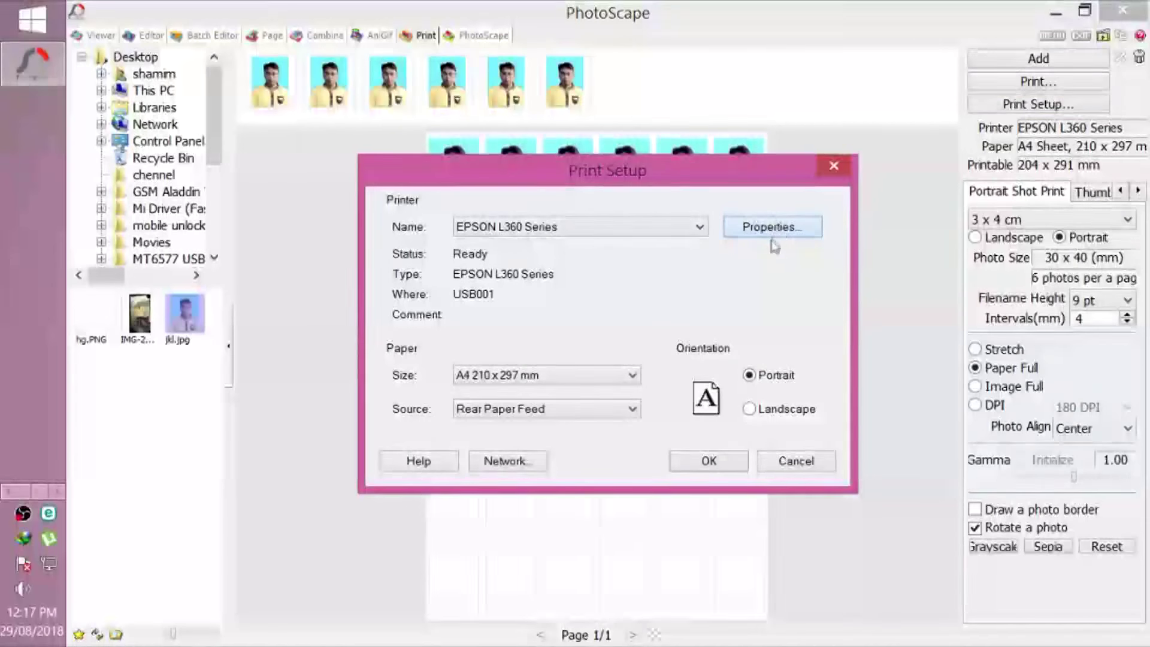
Step: Set the EPSON L360 printer's paper type to Epson Premium Glossy and accept the print setup
{"action": "left_click", "coordinate": [778, 230]}
{"action": "left_click", "coordinate": [789, 269]}
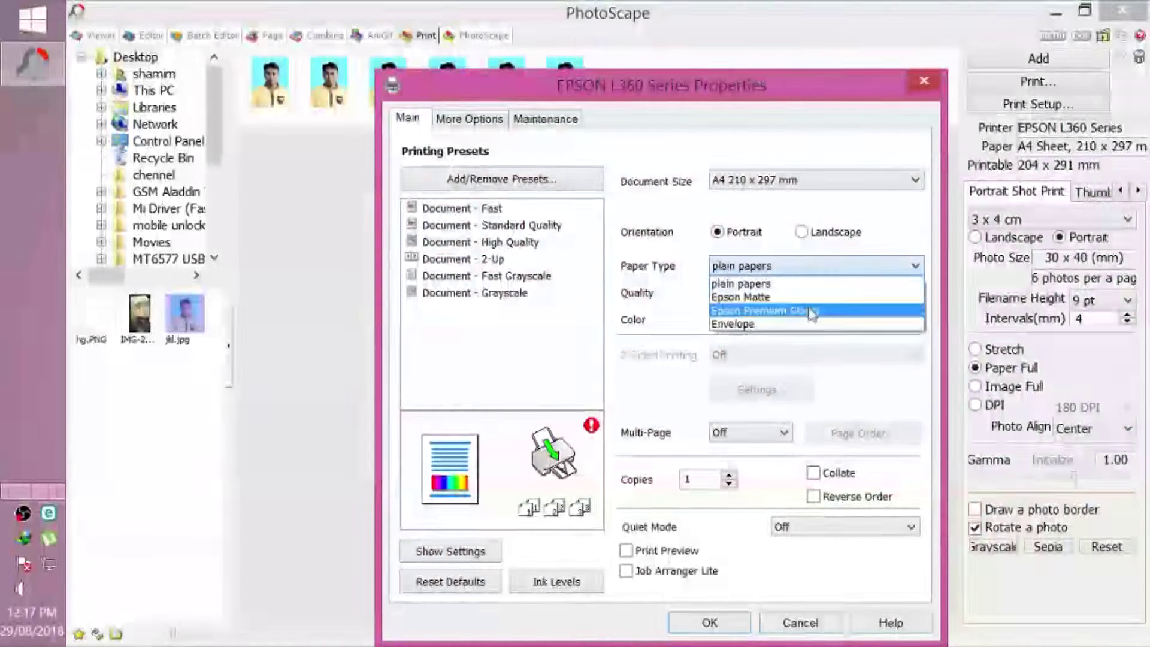
{"action": "left_click", "coordinate": [806, 308]}
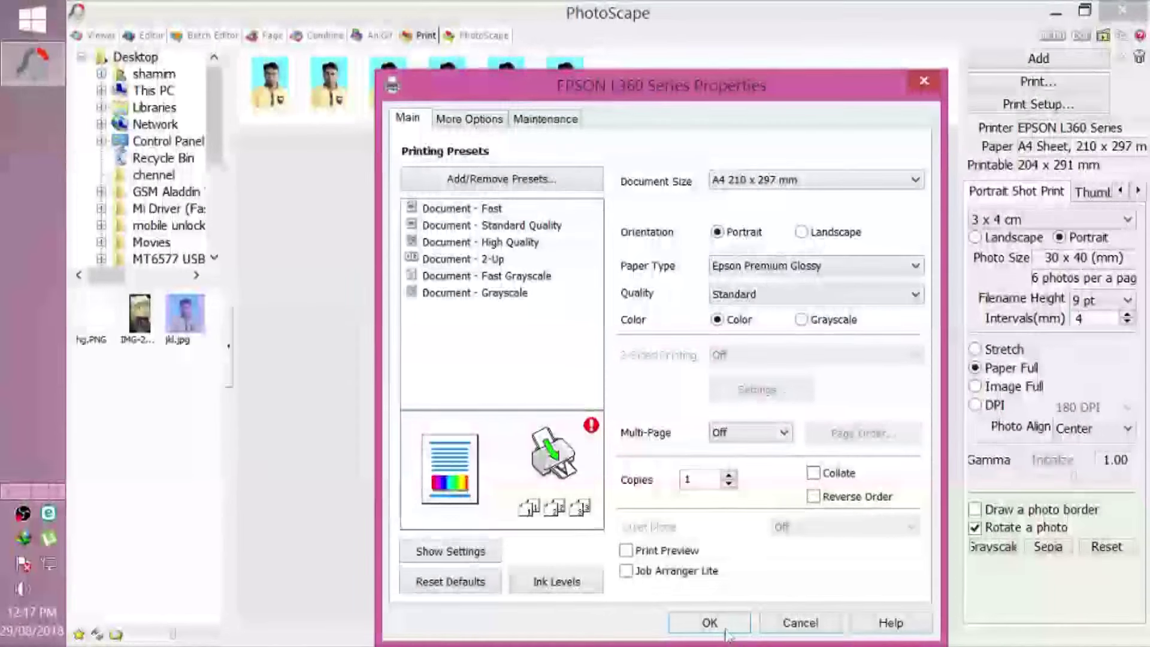
{"action": "left_click", "coordinate": [719, 624]}
{"action": "left_click", "coordinate": [709, 461]}
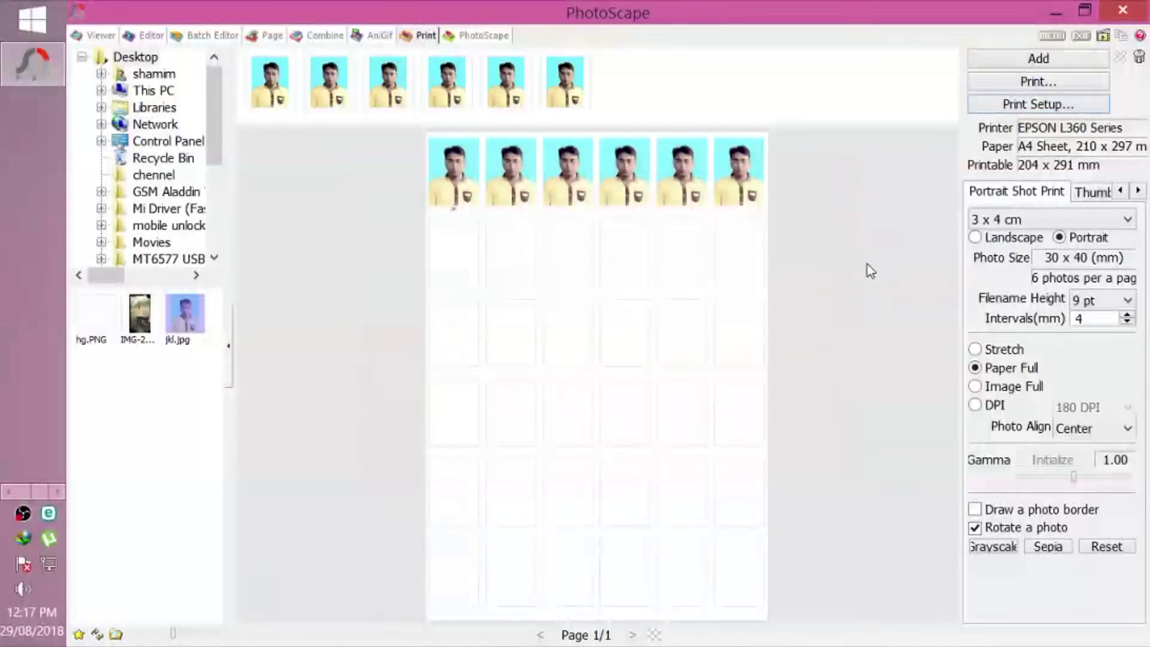